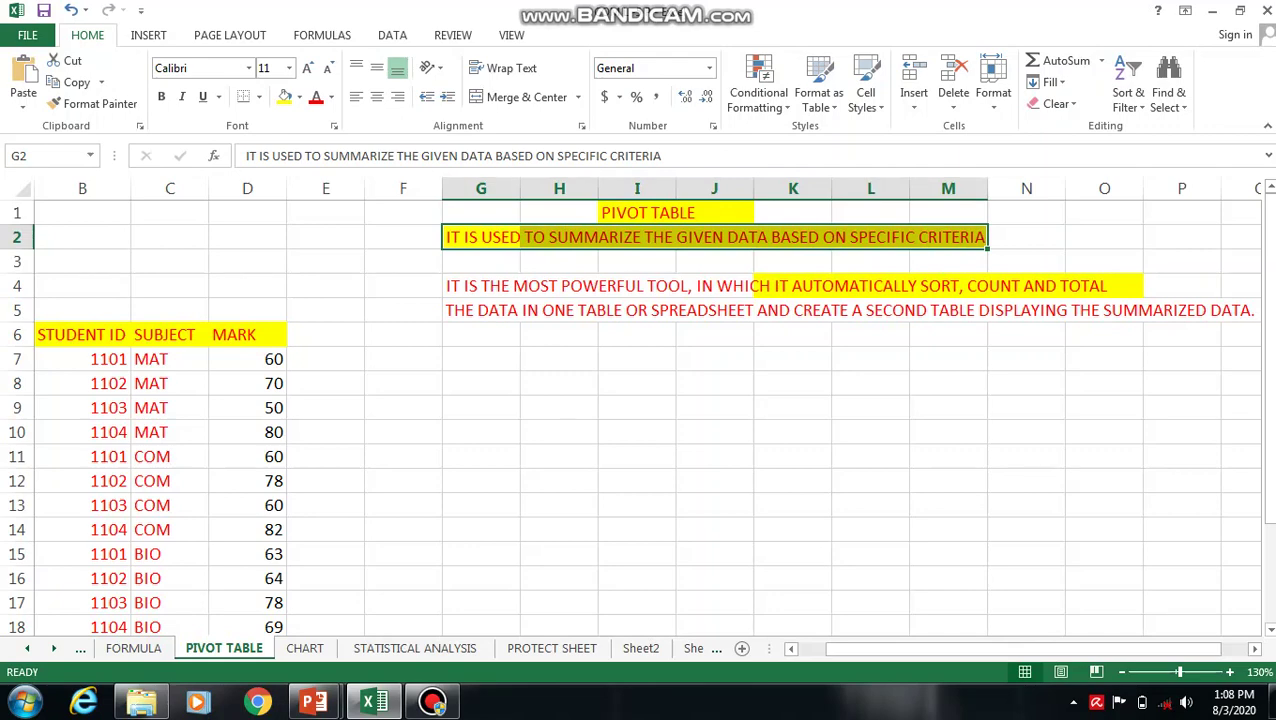
Read the notes on the PIVOT TABLE sheet that explain what a pivot table does.
left_click_drag(480, 286, 1104, 286)
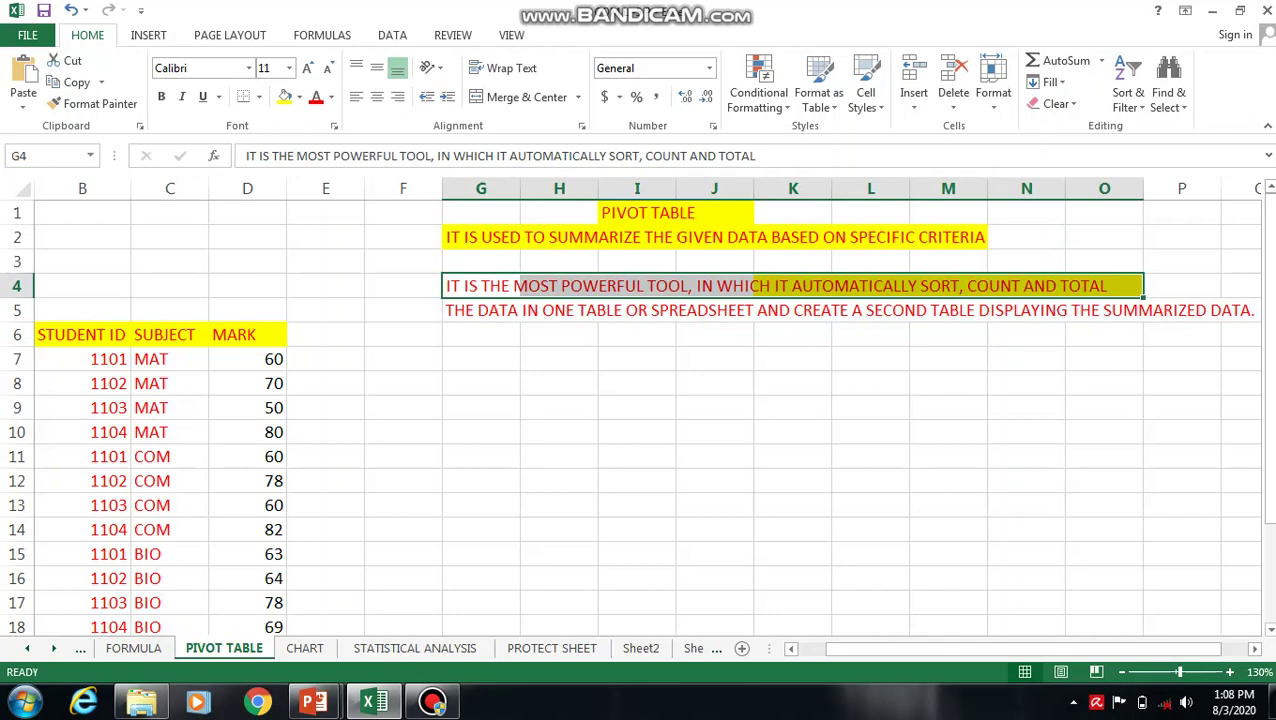
left_click_drag(481, 334, 1258, 312)
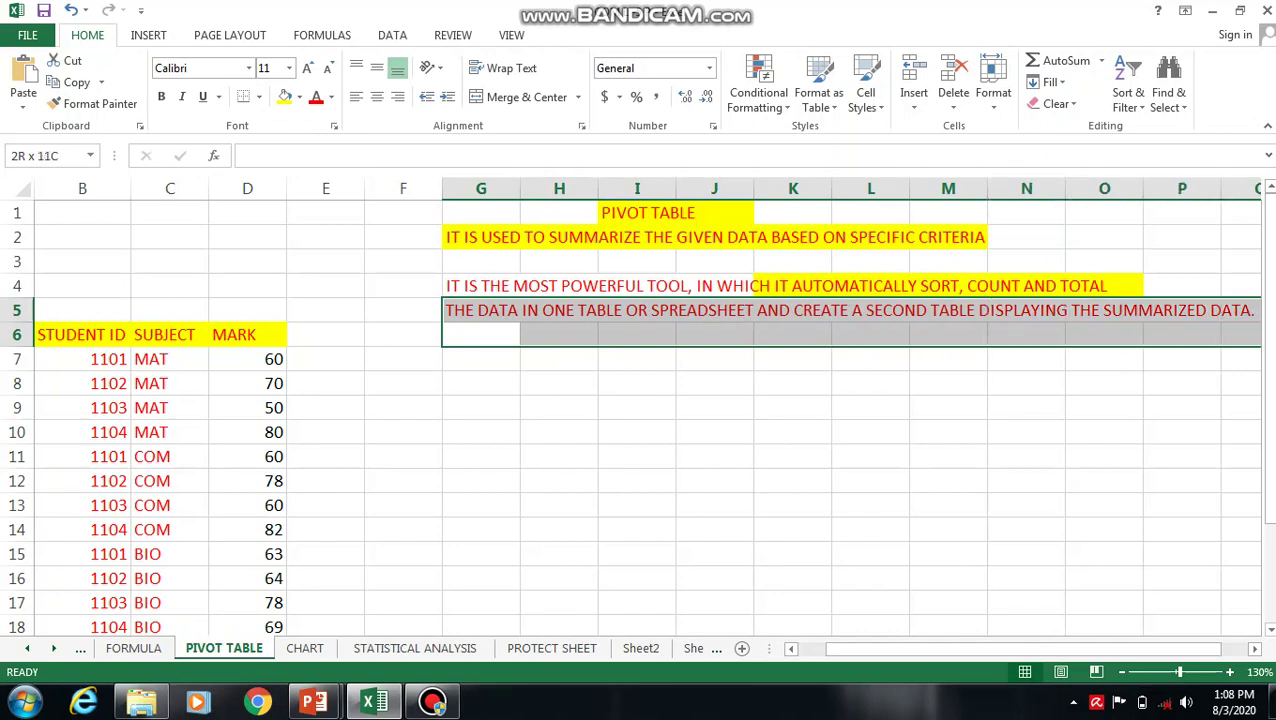
left_click(870, 383)
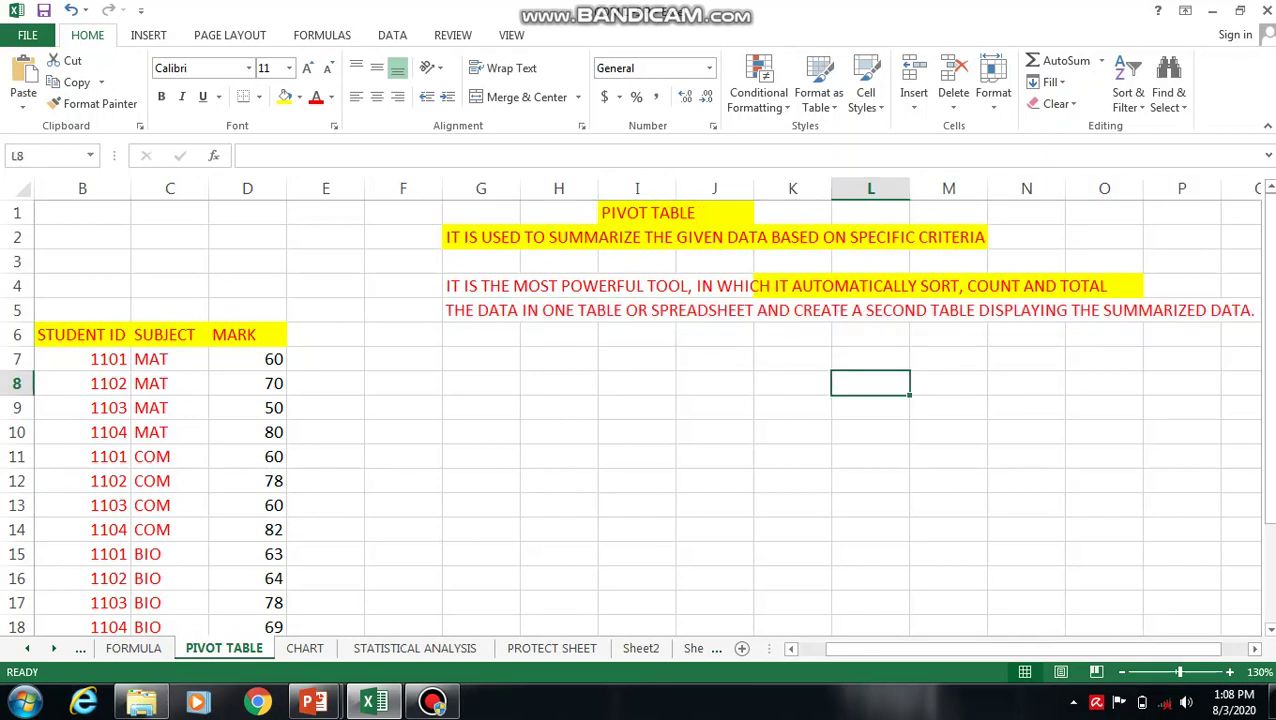
left_click_drag(562, 287, 634, 287)
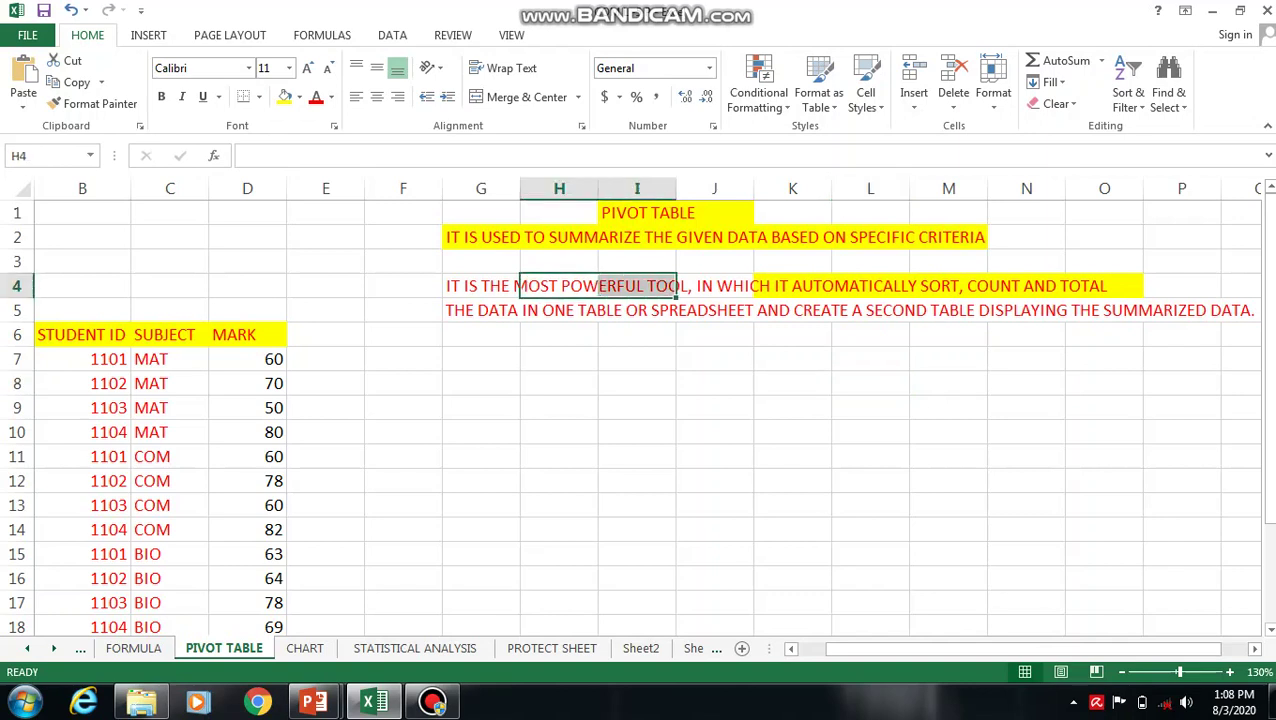
left_click_drag(795, 287, 1125, 287)
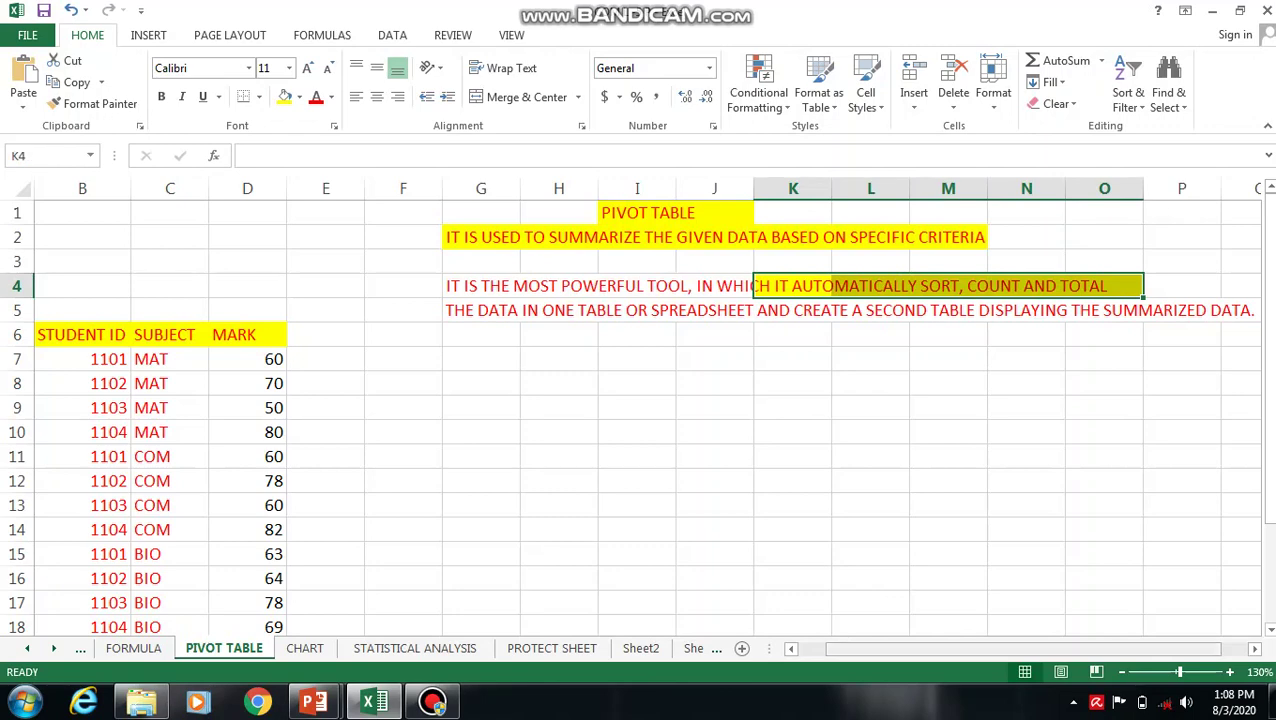
Examine the source table's STUDENT ID and SUBJECT columns, including the MAT, COM and BIO entries.
left_click_drag(893, 649, 846, 649)
scroll(640, 400, "up", 1, "ctrl")
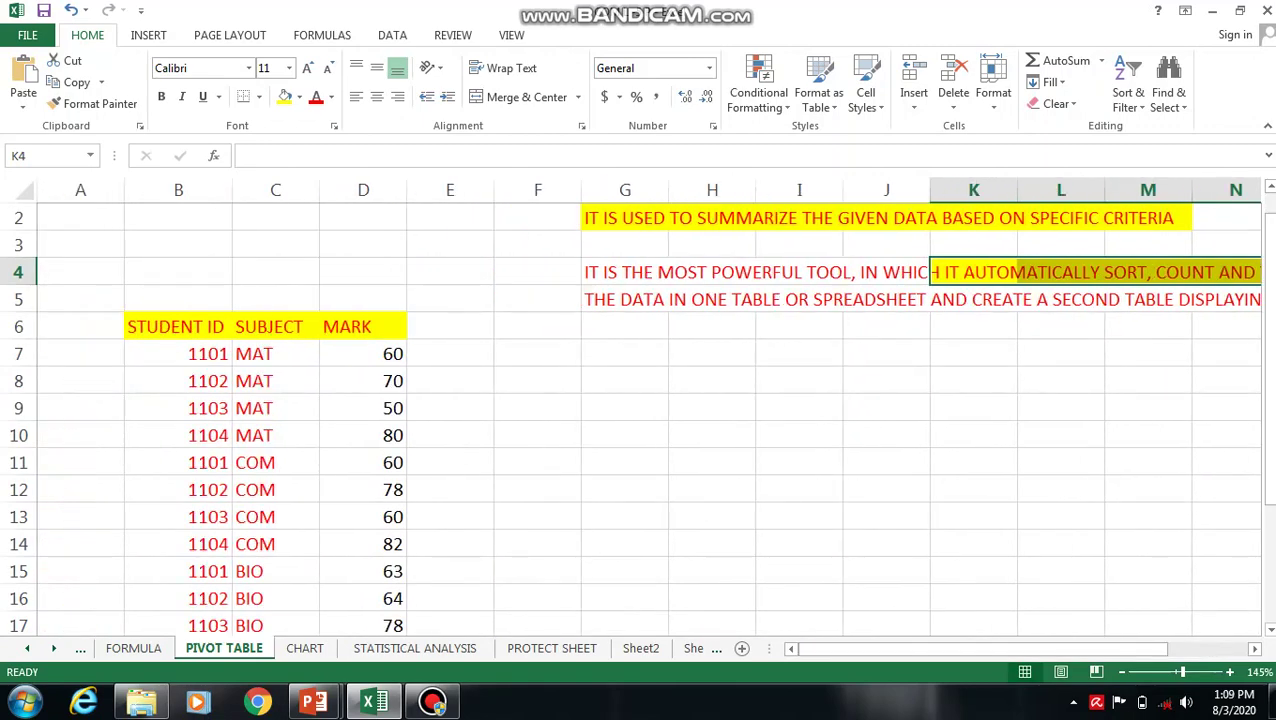
left_click_drag(178, 327, 178, 354)
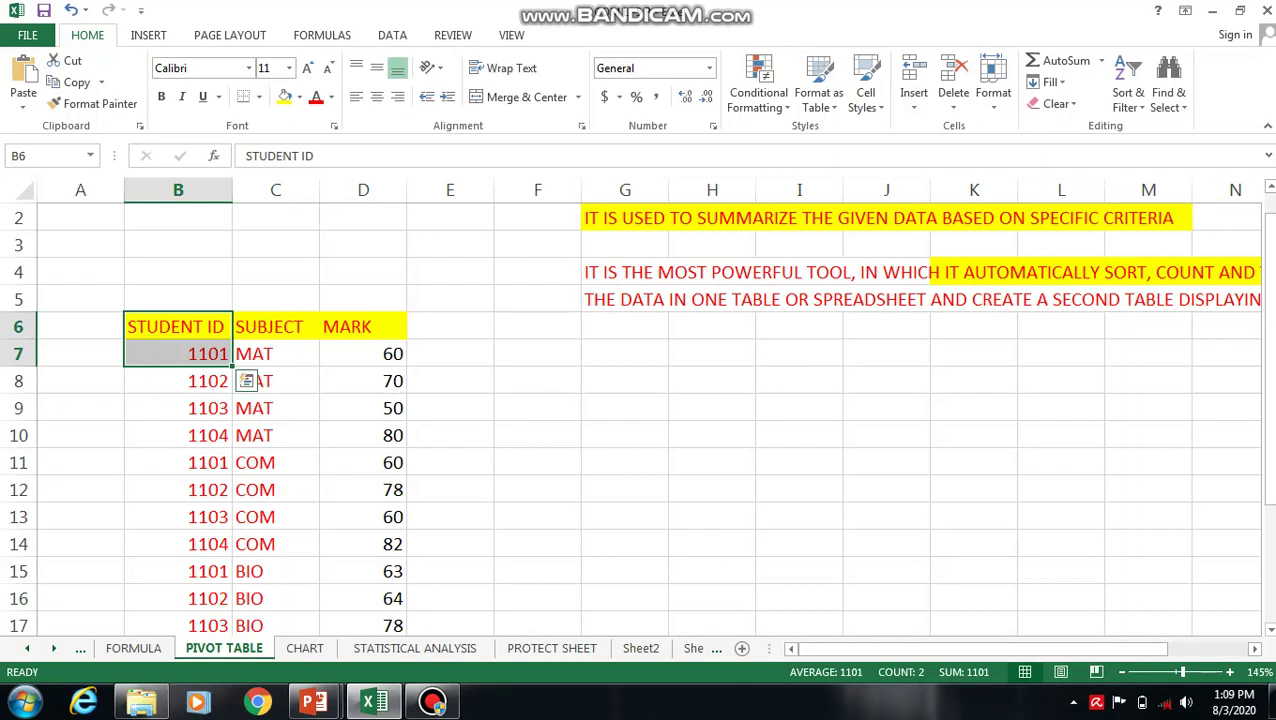
left_click_drag(275, 354, 275, 408)
left_click_drag(275, 463, 275, 490)
left_click_drag(275, 572, 275, 625)
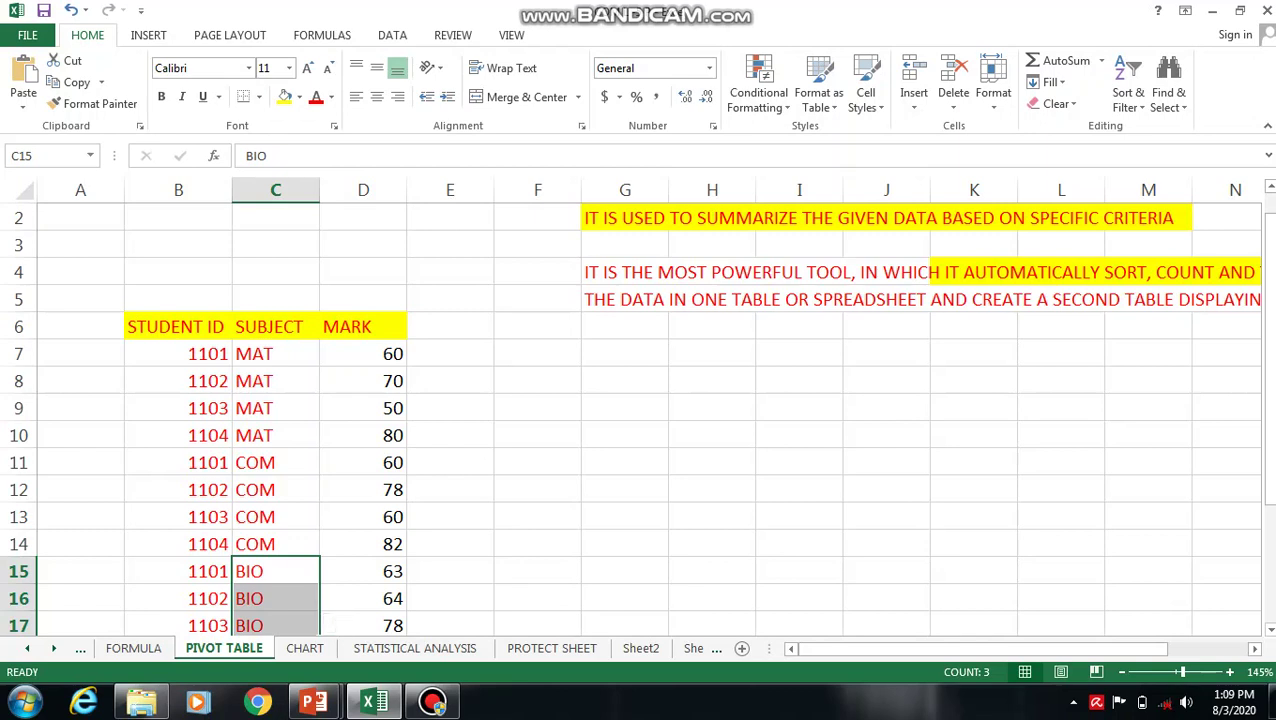
Start a new PivotTable with the range B6:D22 of the PIVOT TABLE sheet as its source data.
left_click(148, 35)
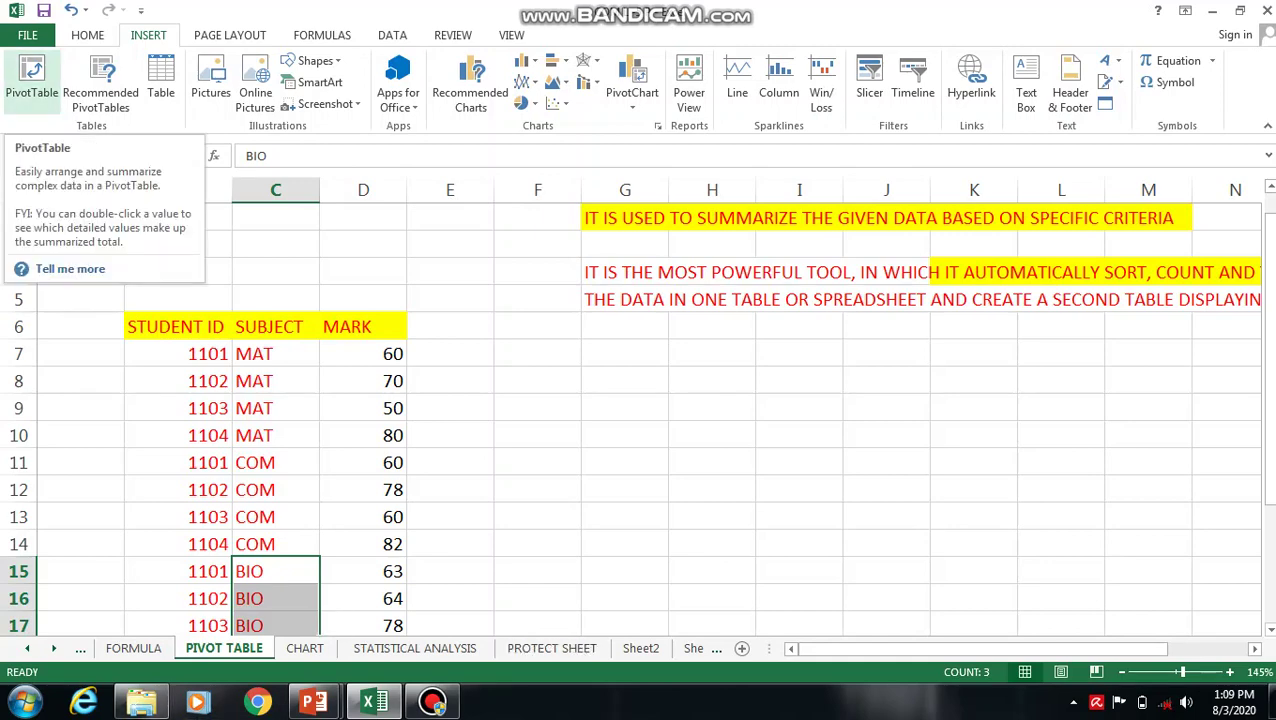
left_click(31, 78)
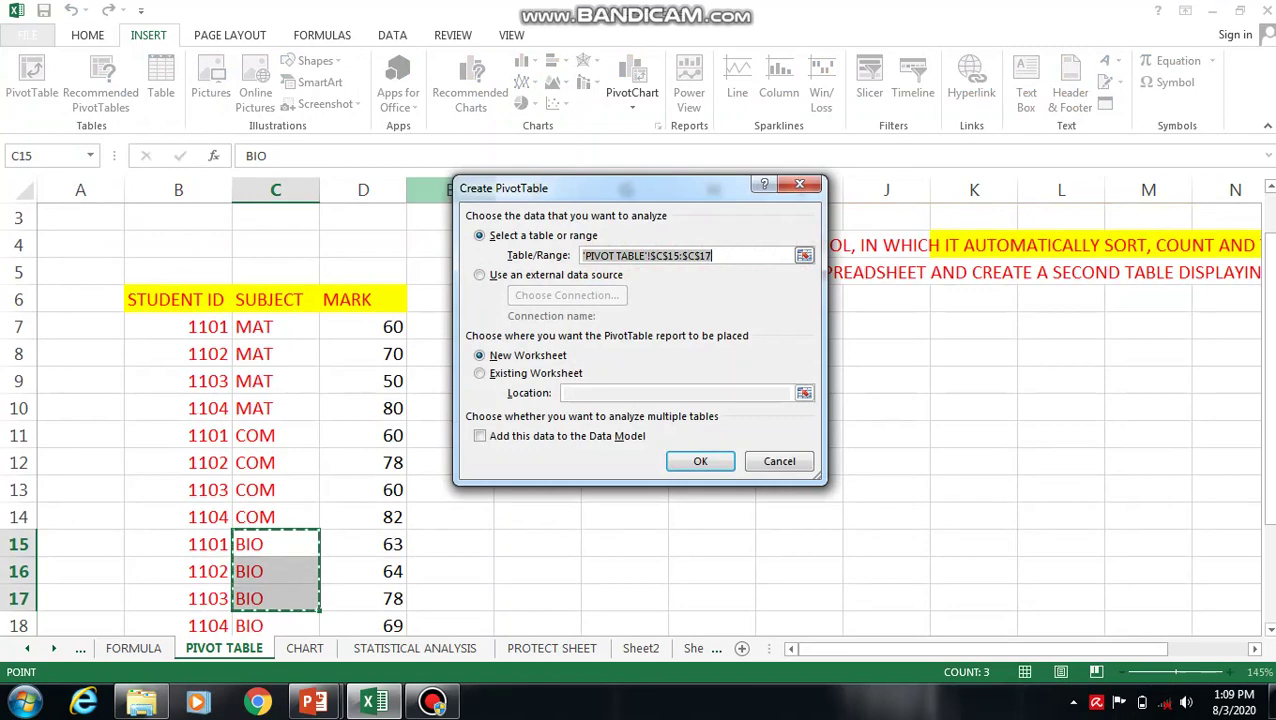
left_click_drag(625, 188, 777, 174)
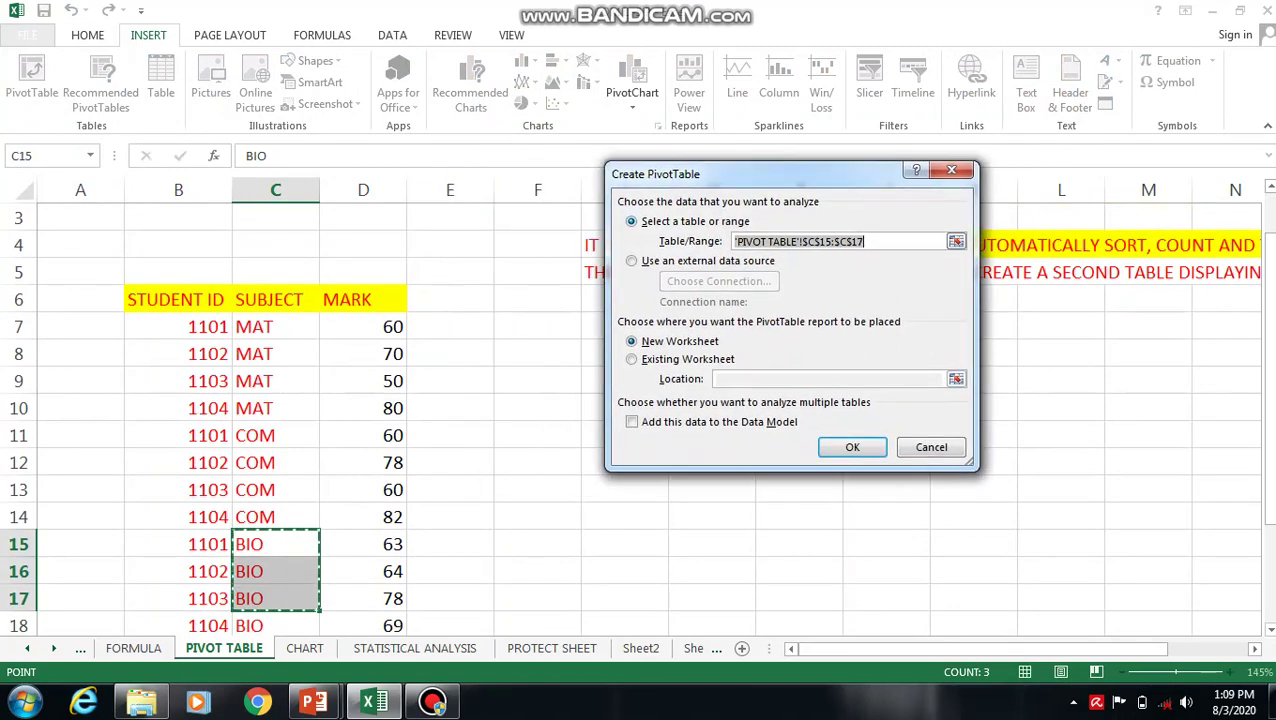
left_click(178, 300)
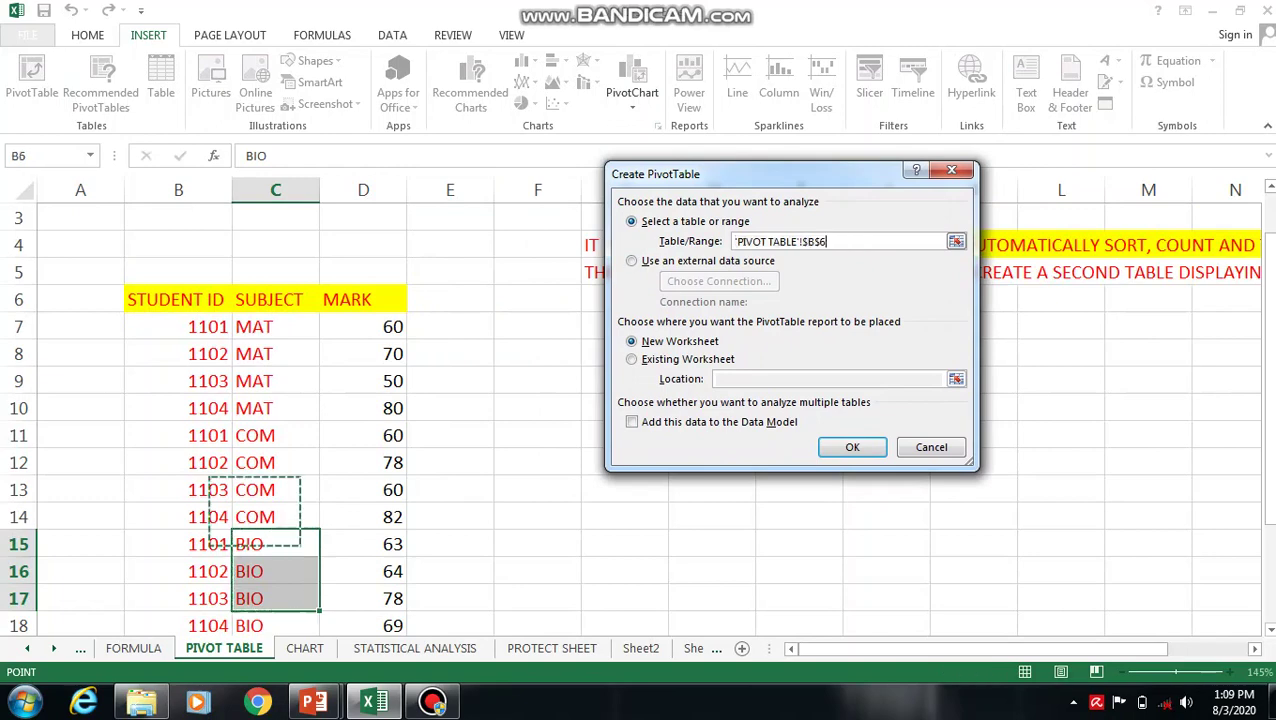
left_click_drag(178, 300, 450, 595)
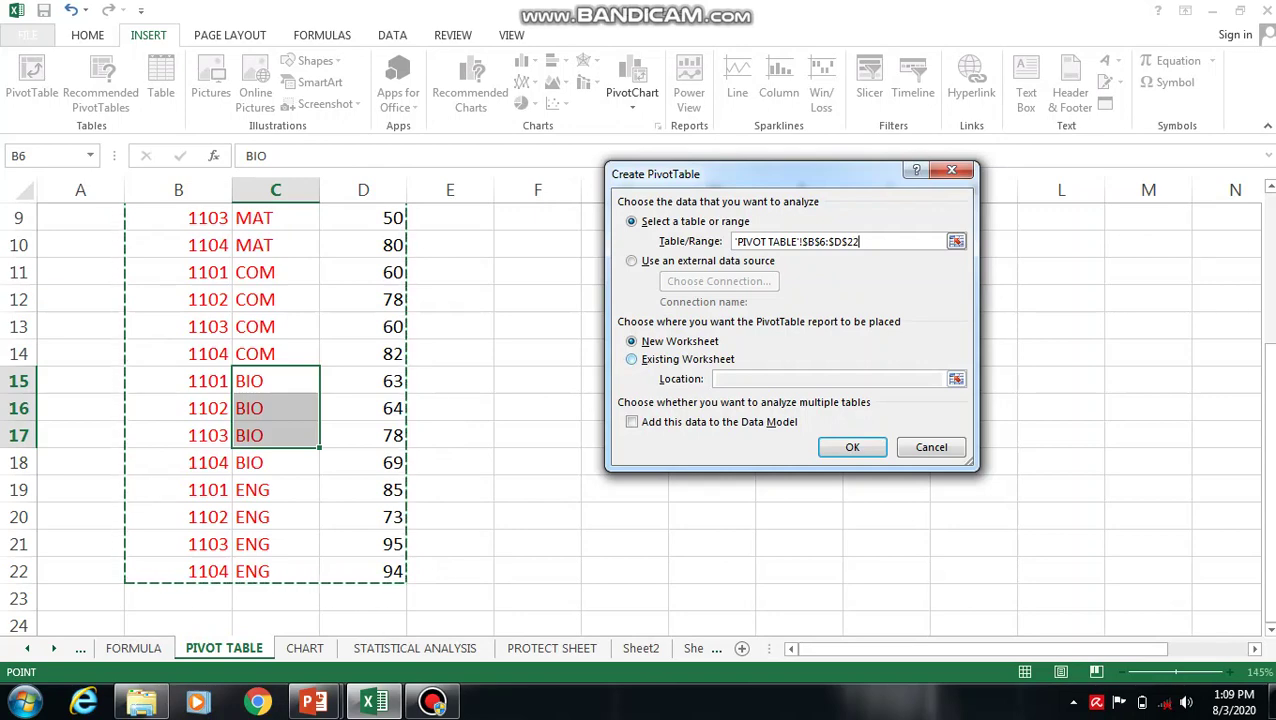
Place the PivotTable in the existing worksheet at cell G7 and create it.
key("alt+e")
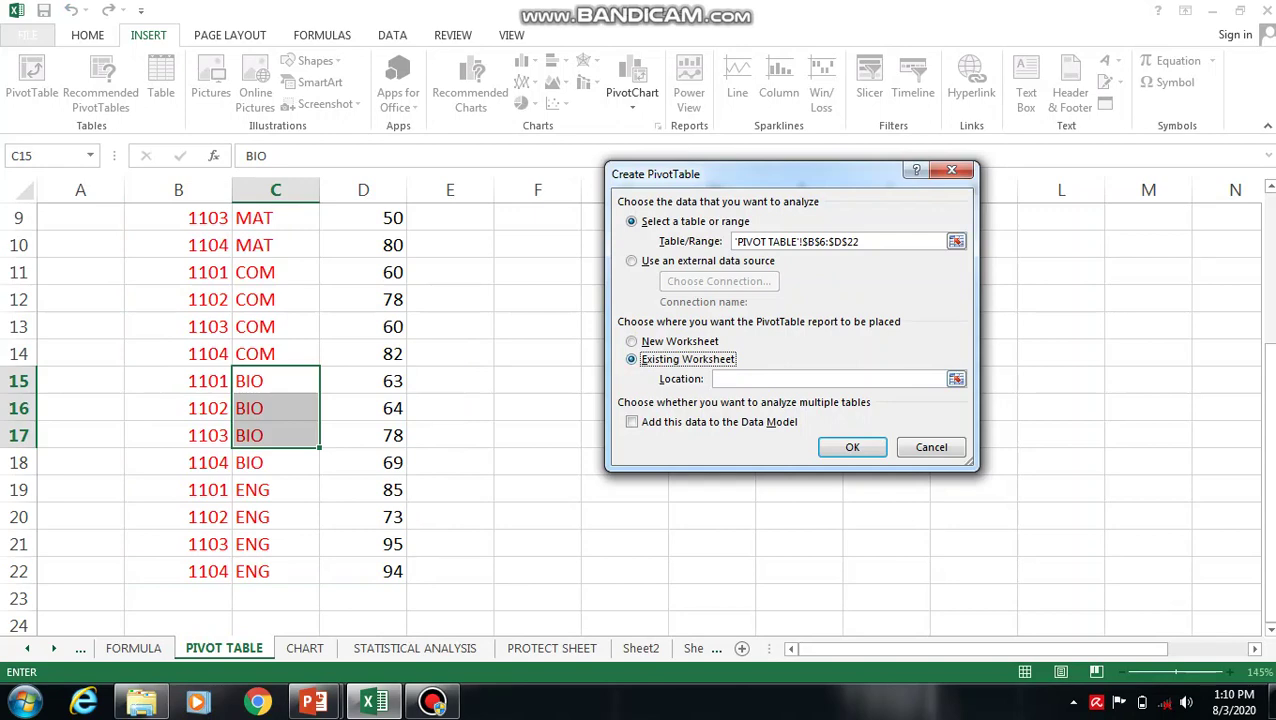
left_click_drag(765, 174, 937, 234)
scroll(400, 420, "up", 3)
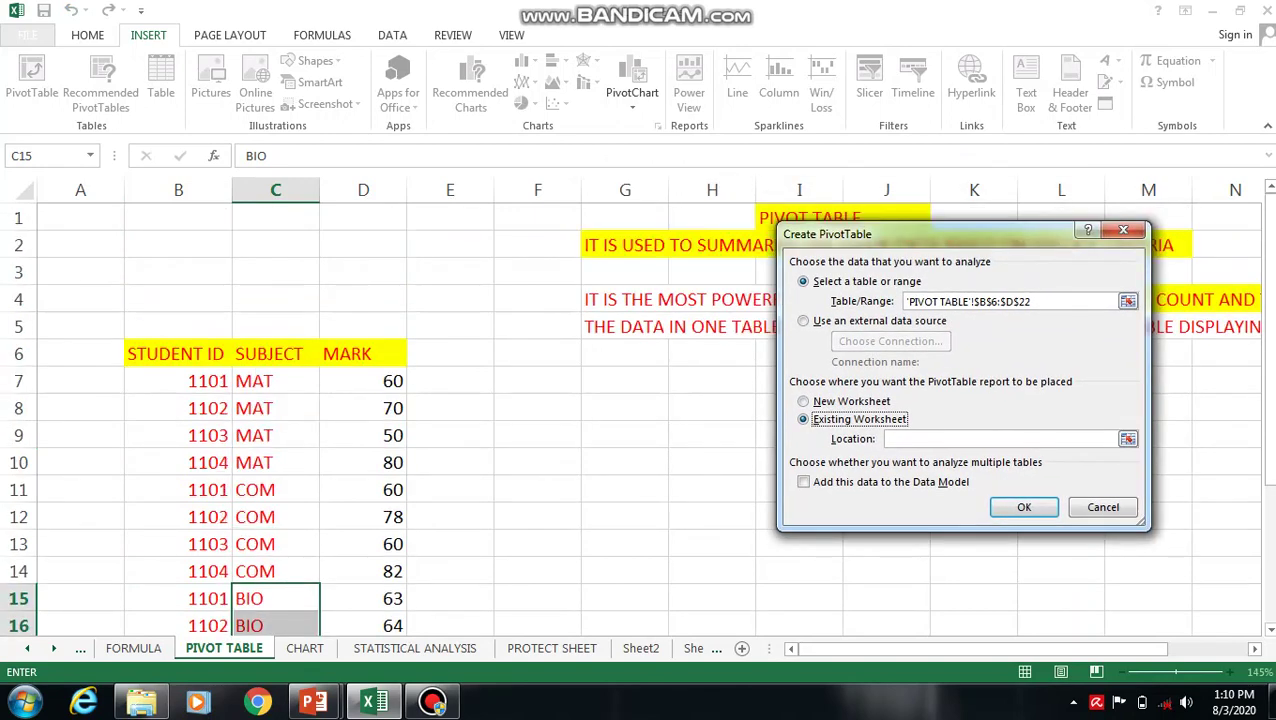
left_click(1000, 439)
left_click(625, 381)
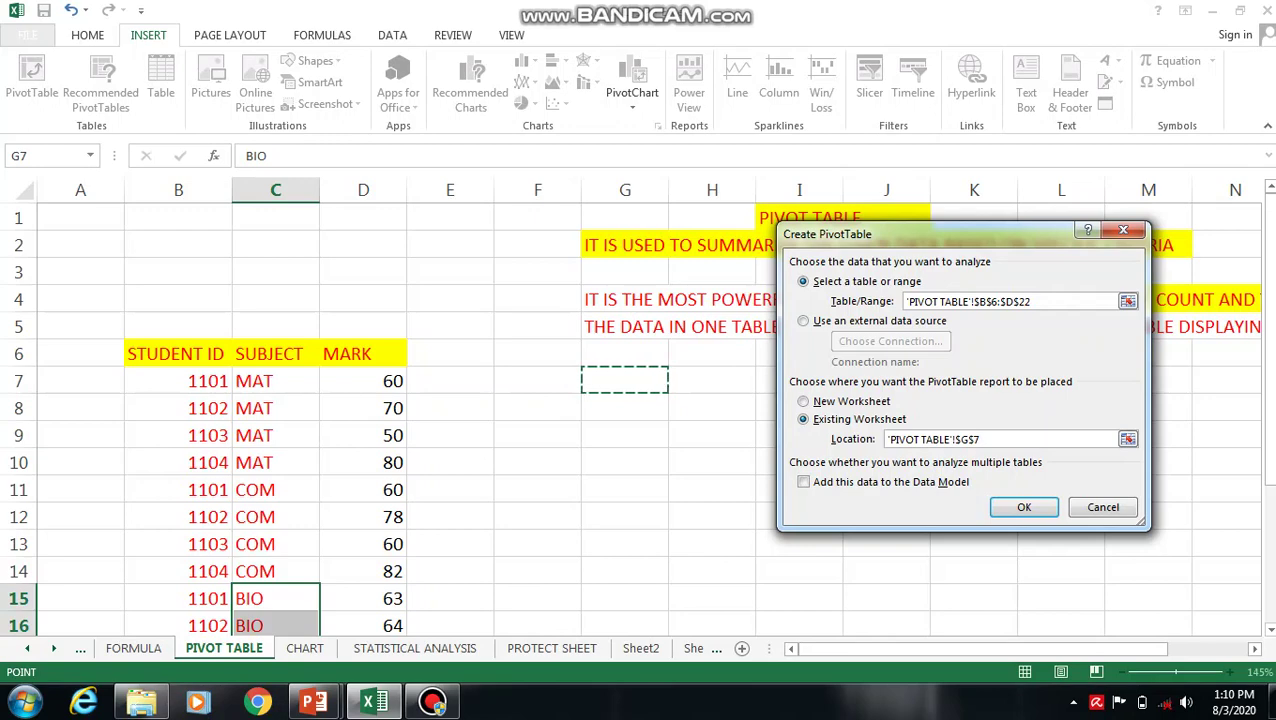
key("Return")
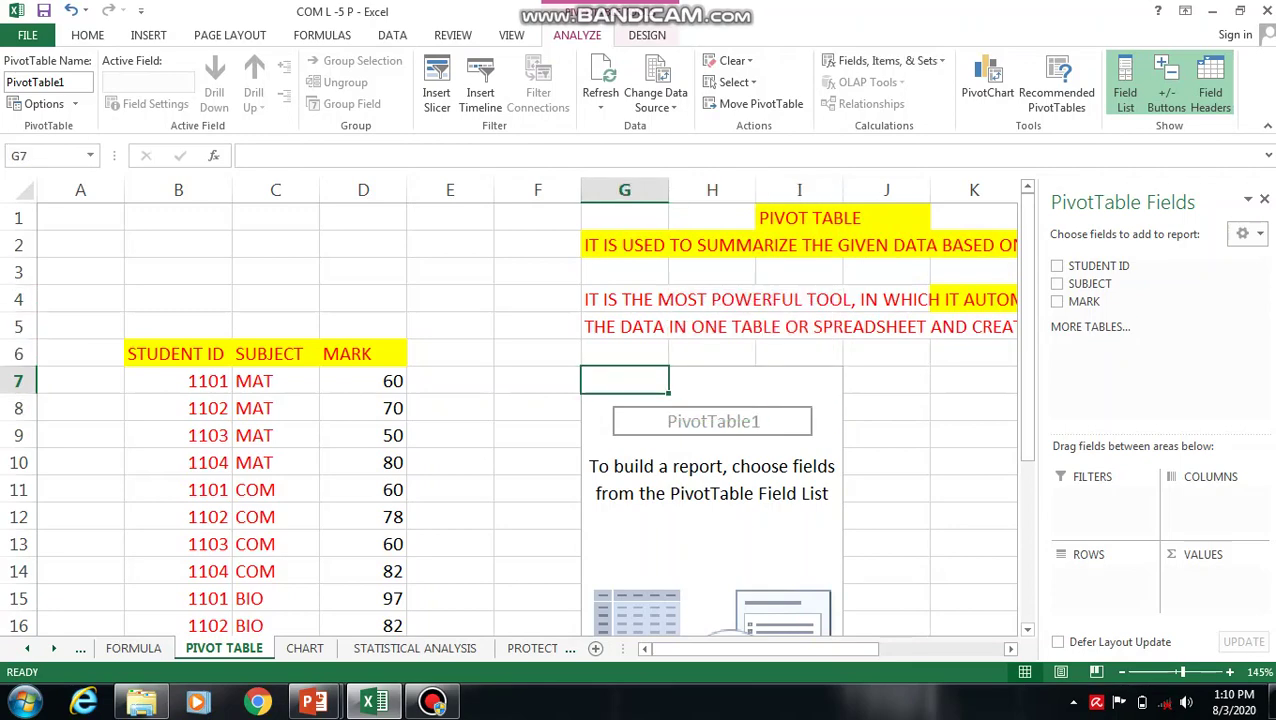
Lay out the PivotTable with SUBJECT as columns, STUDENT ID as rows and Sum of MARK as values.
scroll(510, 410, "up", 1)
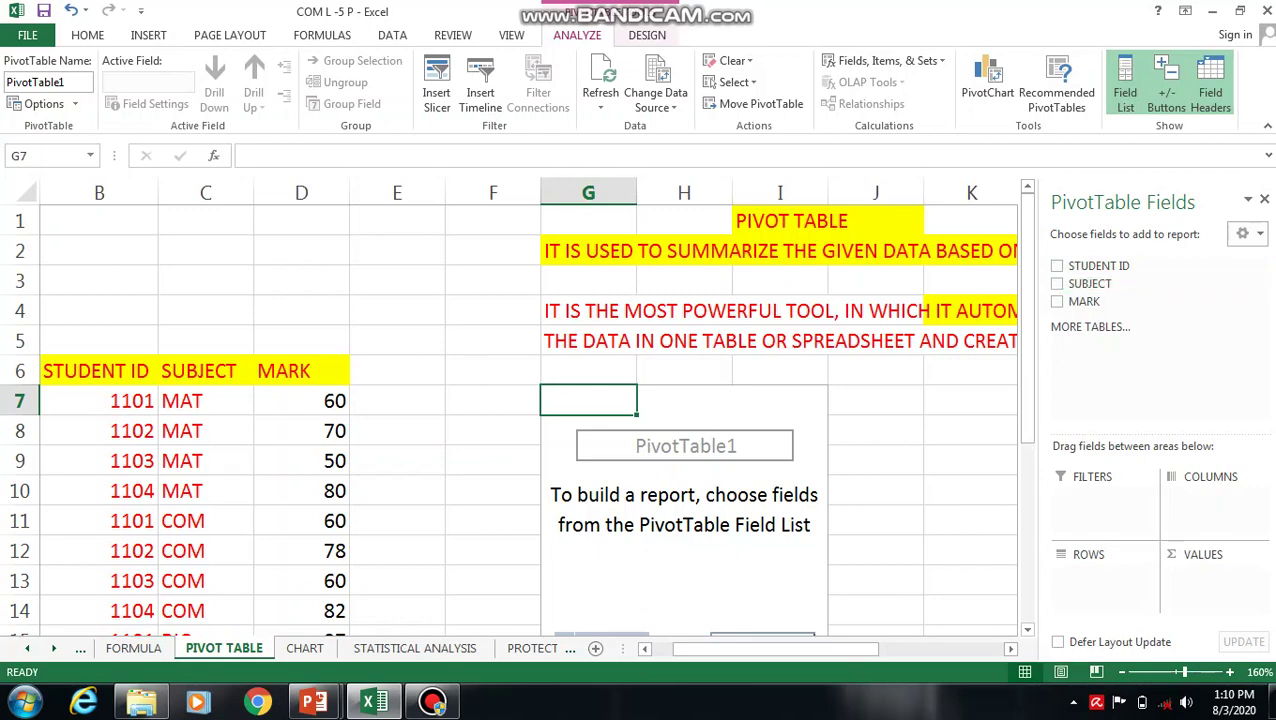
left_click_drag(1090, 284, 1212, 498)
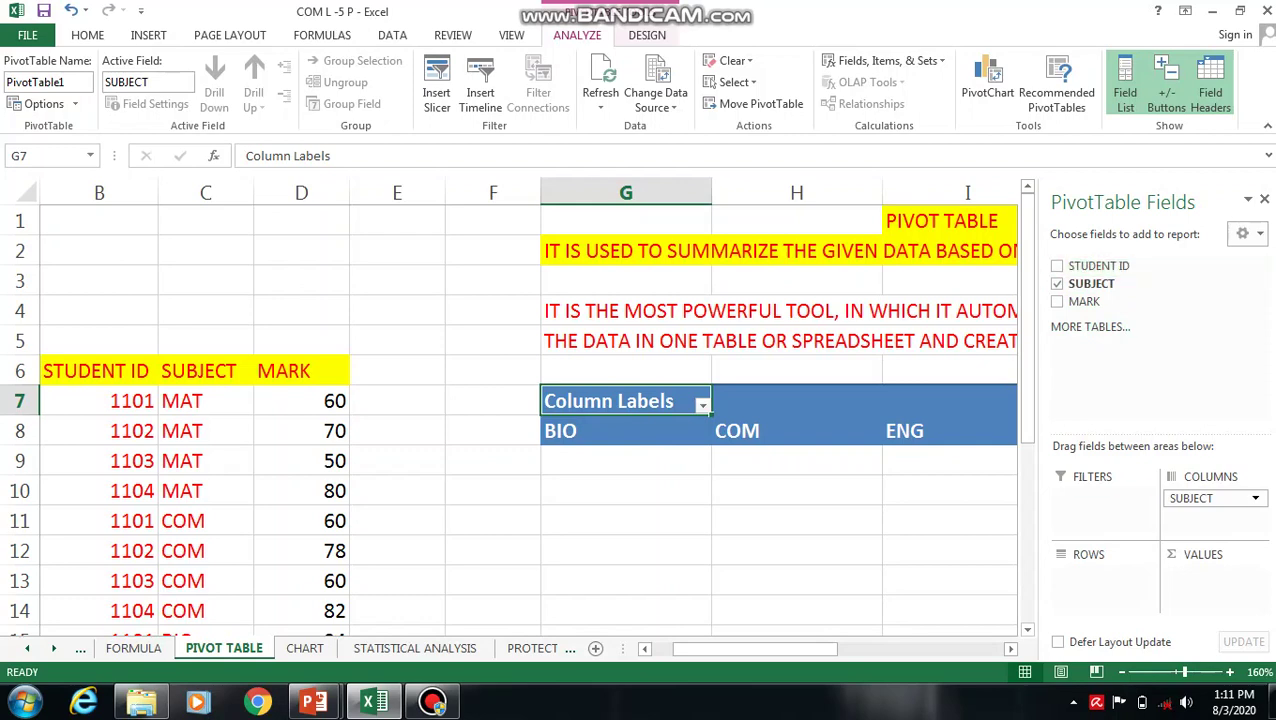
left_click_drag(1098, 266, 1101, 576)
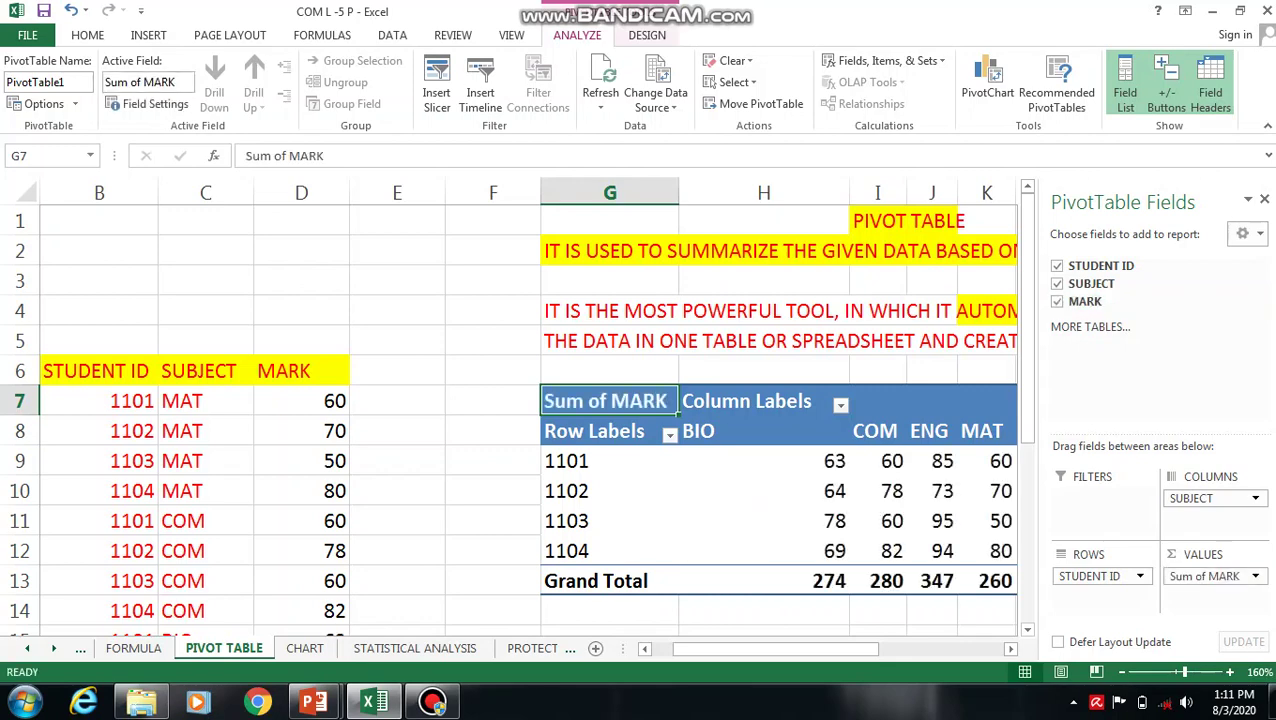
Review the PivotTable's marks for the first two students across the subjects, along with the Grand Total column.
scroll(510, 410, "down", 3)
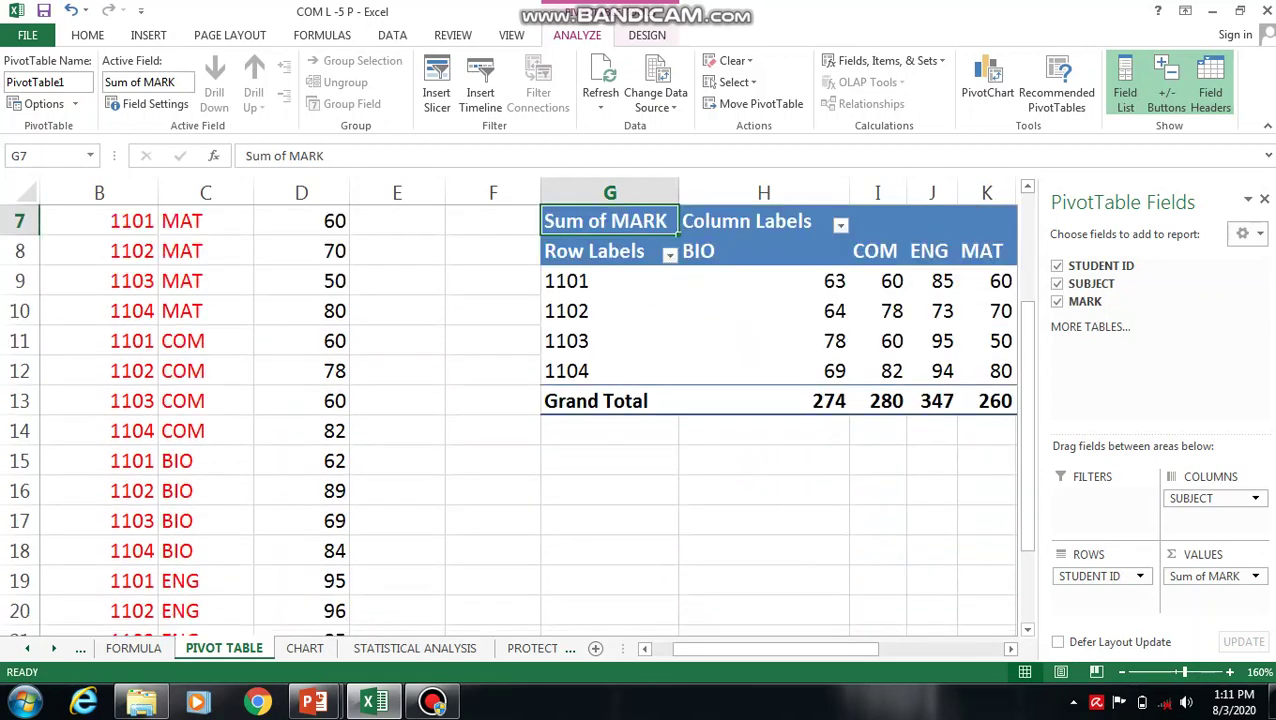
scroll(510, 410, "up", 2)
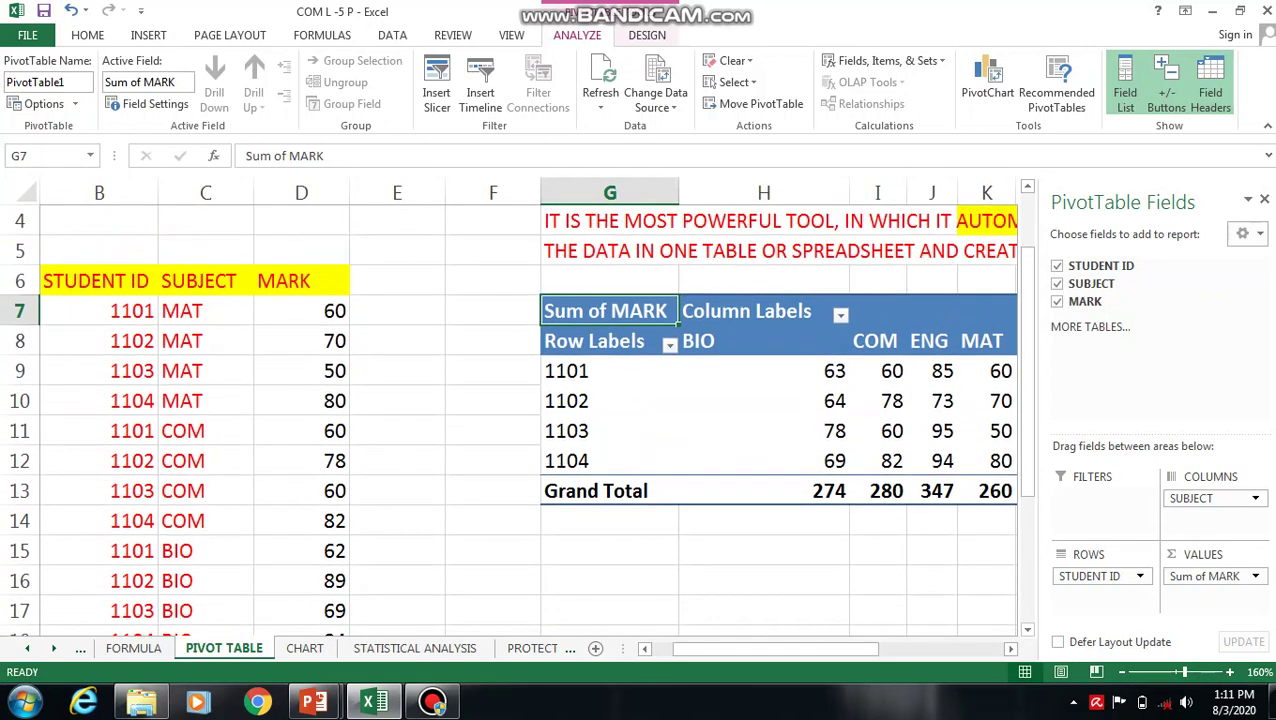
mouse_move(776, 648)
left_mouse_down()
mouse_move(810, 648)
mouse_move(795, 648)
left_mouse_up()
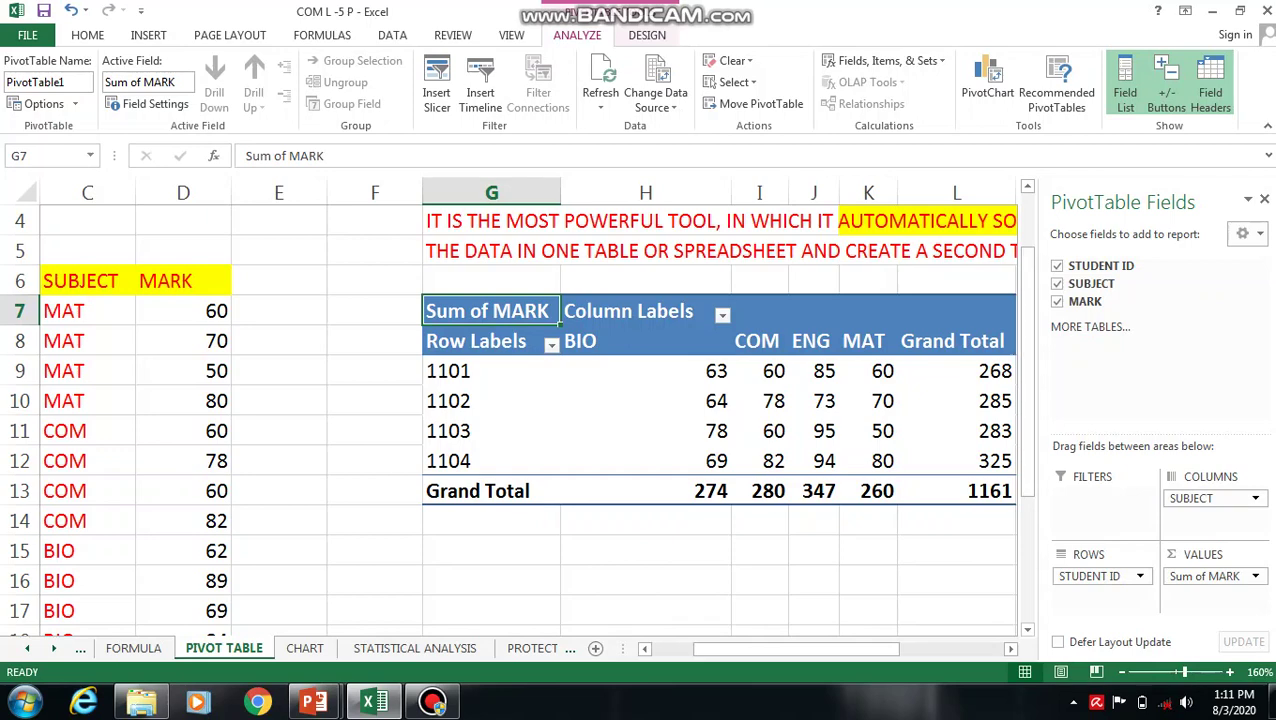
left_click(429, 371)
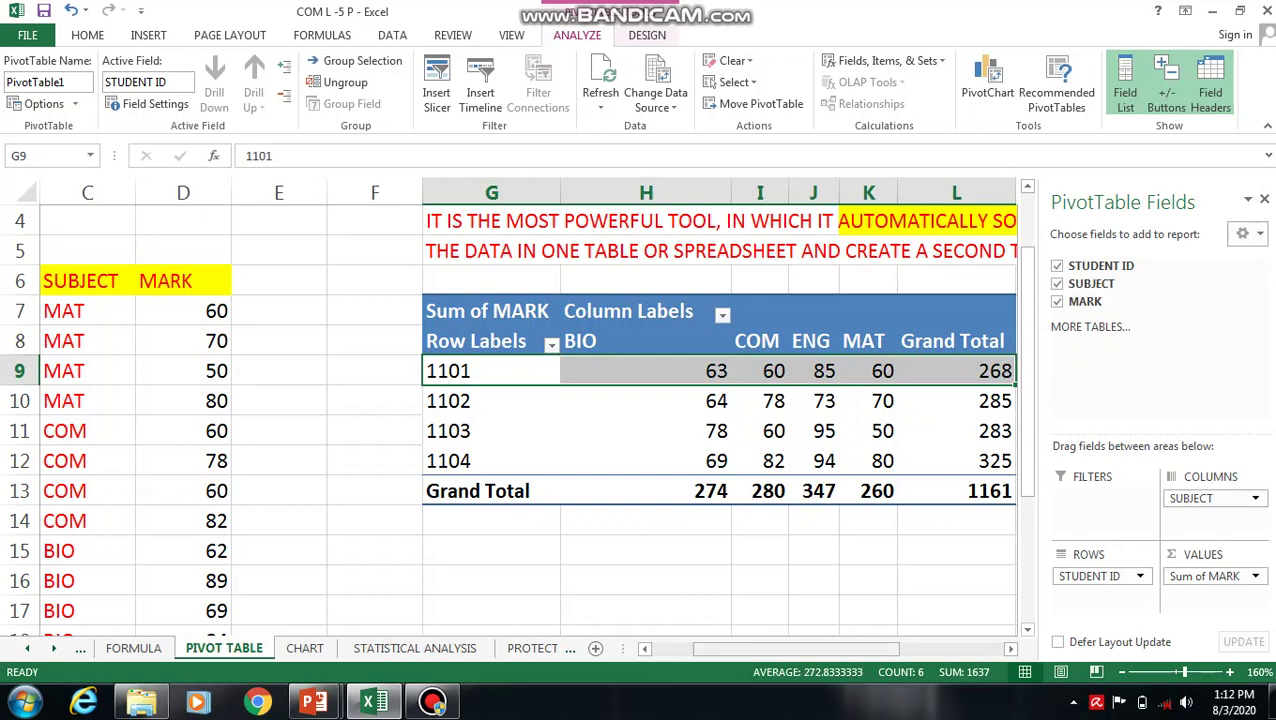
mouse_move(868, 649)
left_mouse_down()
mouse_move(892, 649)
mouse_move(868, 649)
left_mouse_up()
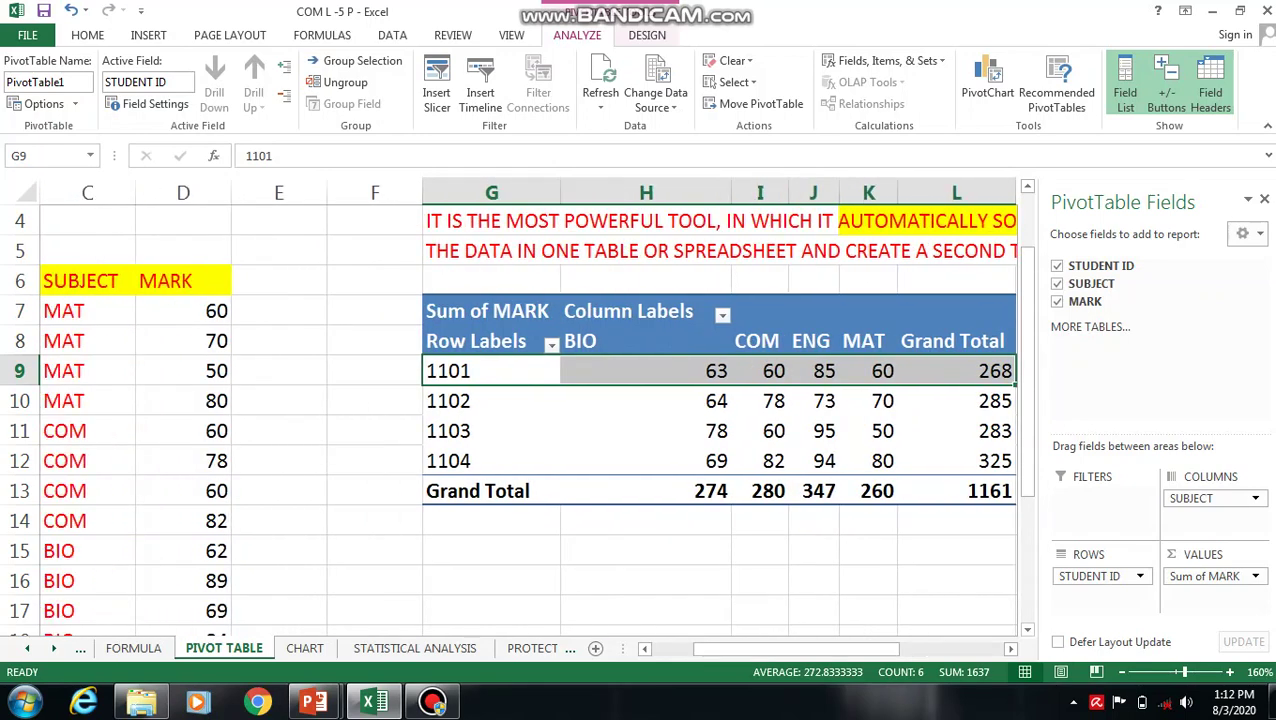
left_click(490, 401)
left_click(692, 400)
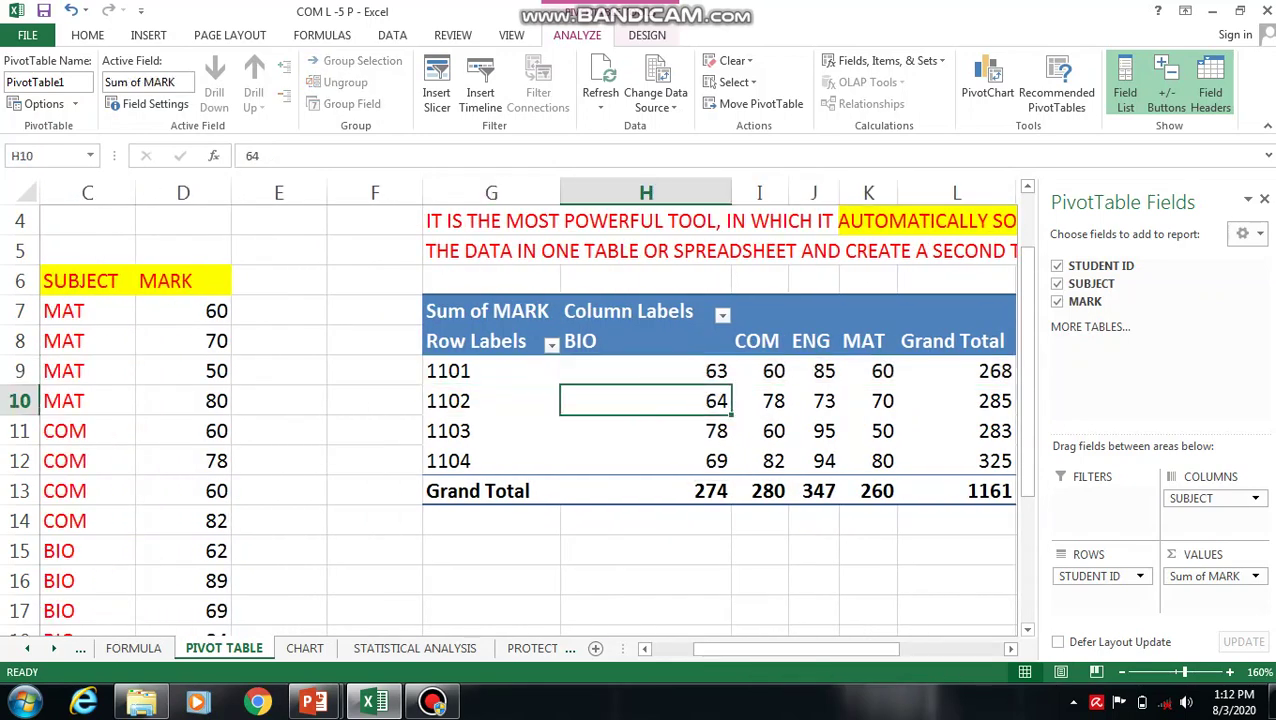
left_click(762, 401)
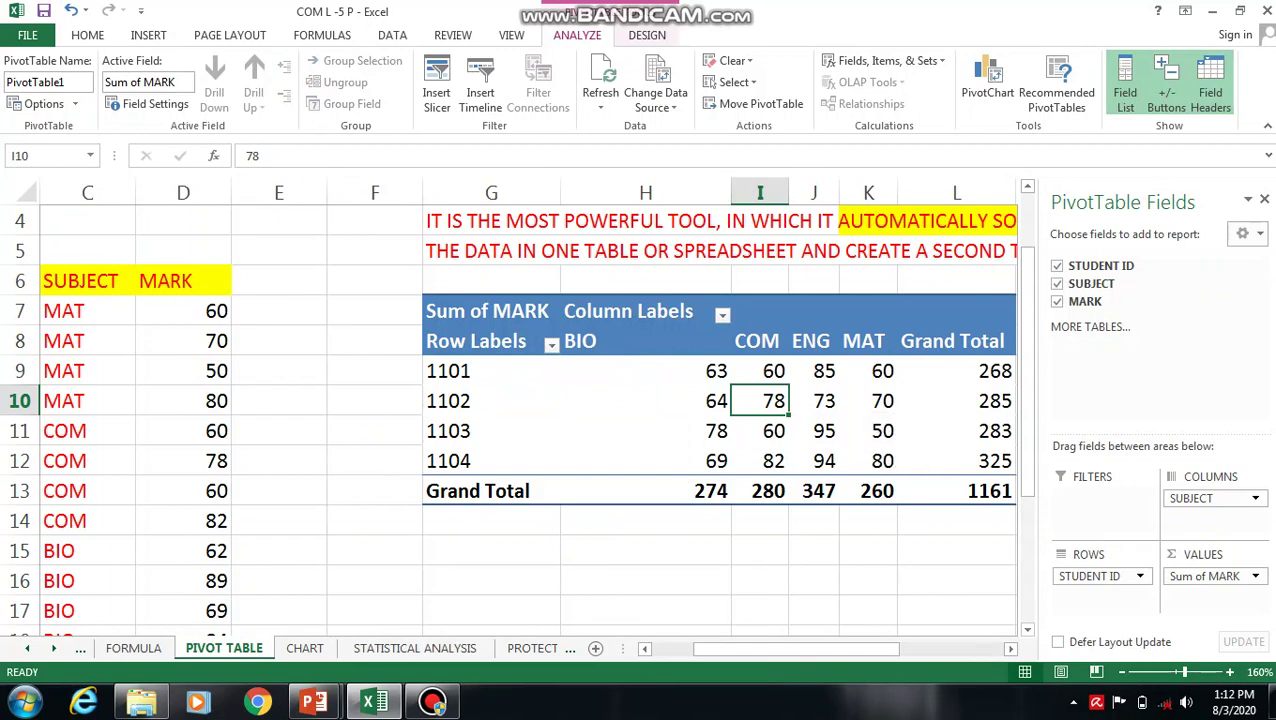
Compare the source table of student marks with the whole summarized PivotTable.
left_click_drag(826, 649, 784, 649)
left_click_drag(195, 281, 427, 350)
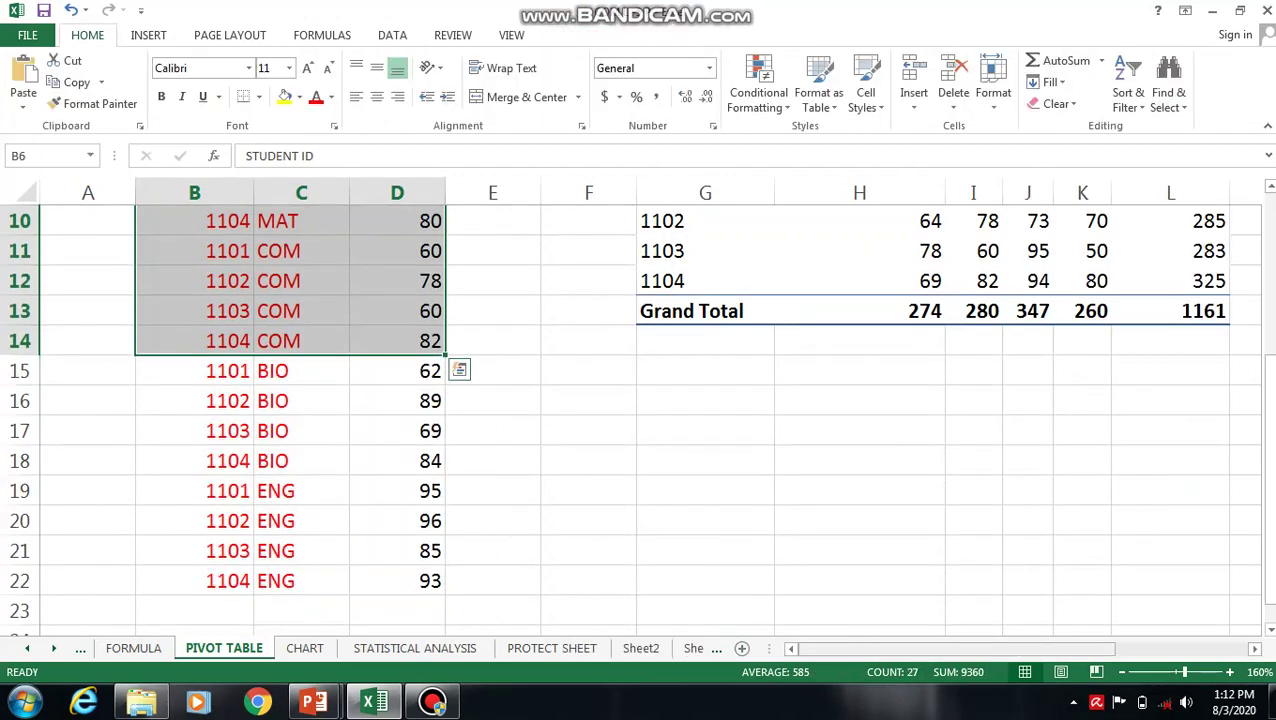
left_click_drag(830, 649, 936, 649)
scroll(650, 420, "up", 3)
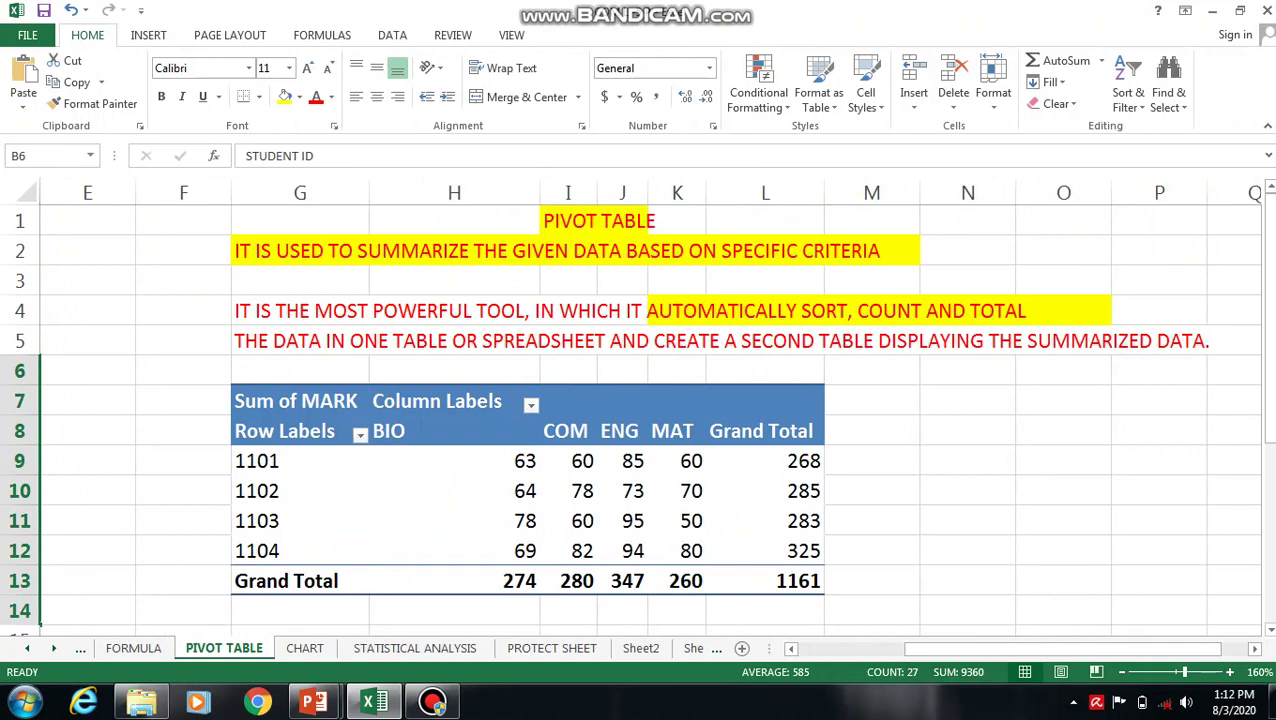
left_click_drag(300, 401, 800, 582)
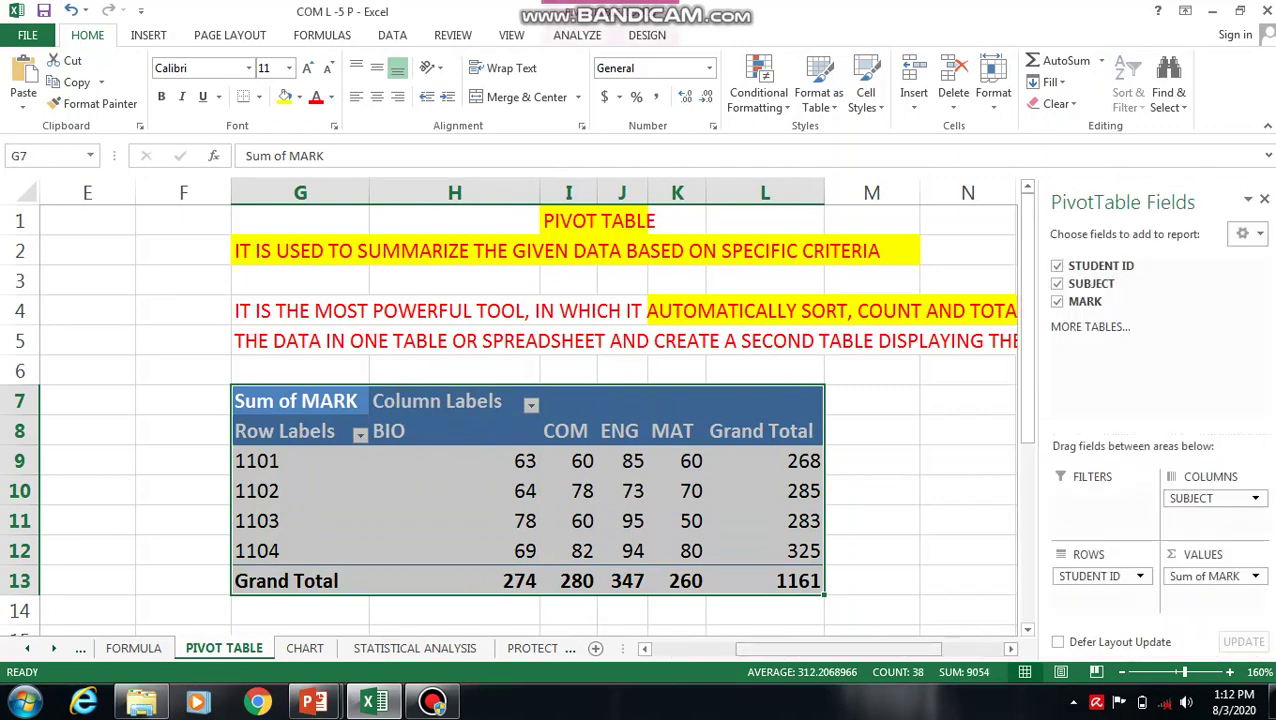
Generate recommended PivotTables from the source range B6:D22 of the PIVOT TABLE sheet.
left_click_drag(872, 649, 788, 649)
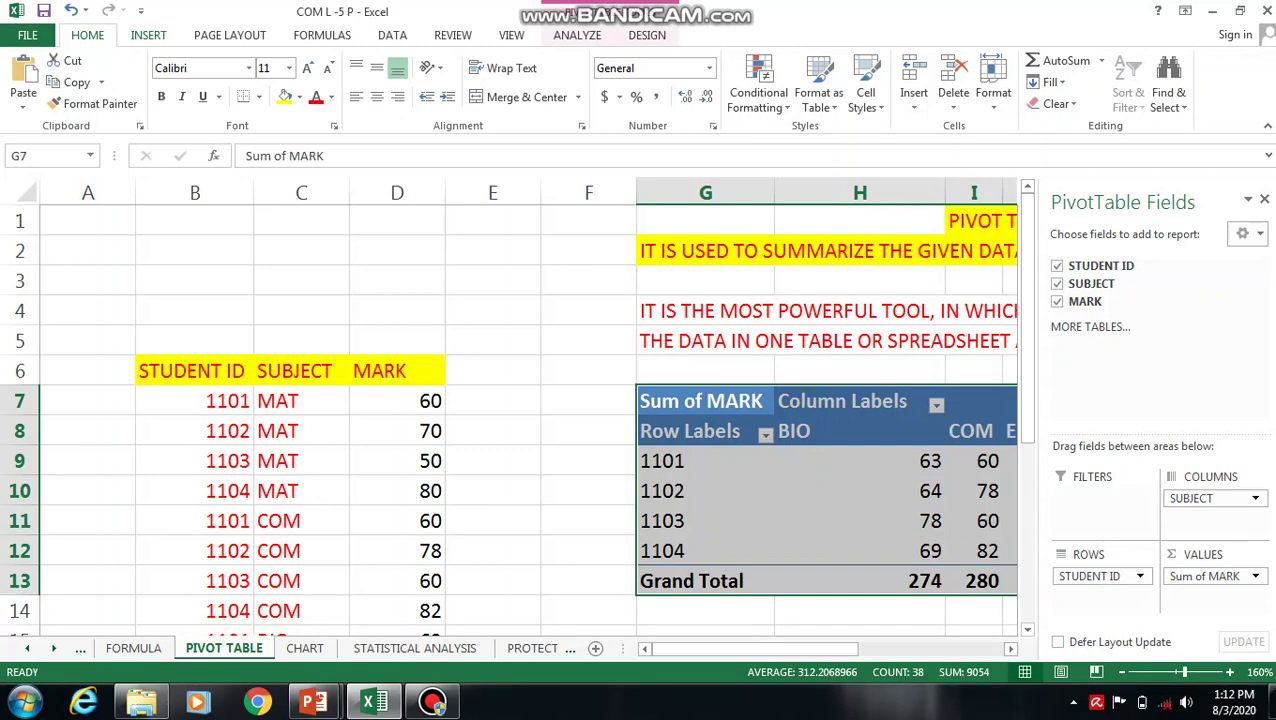
left_click(148, 35)
left_click(397, 220)
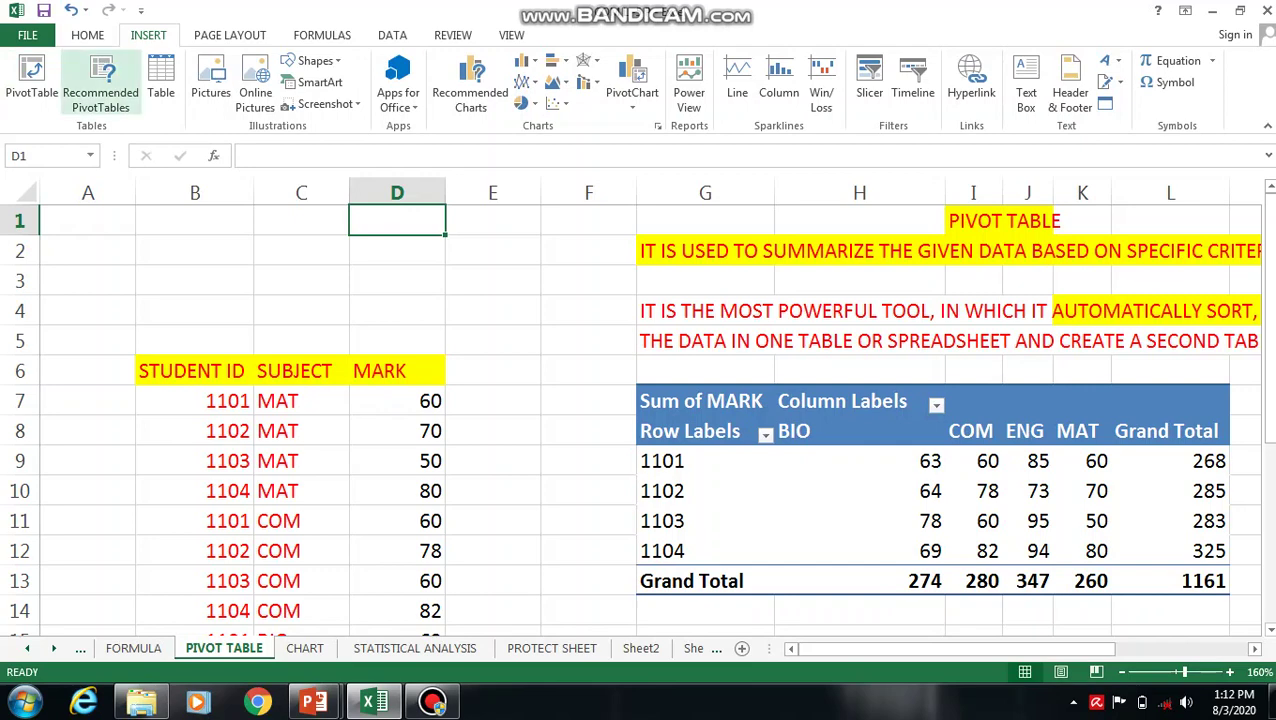
left_click(866, 150)
left_click(100, 85)
left_click(100, 85)
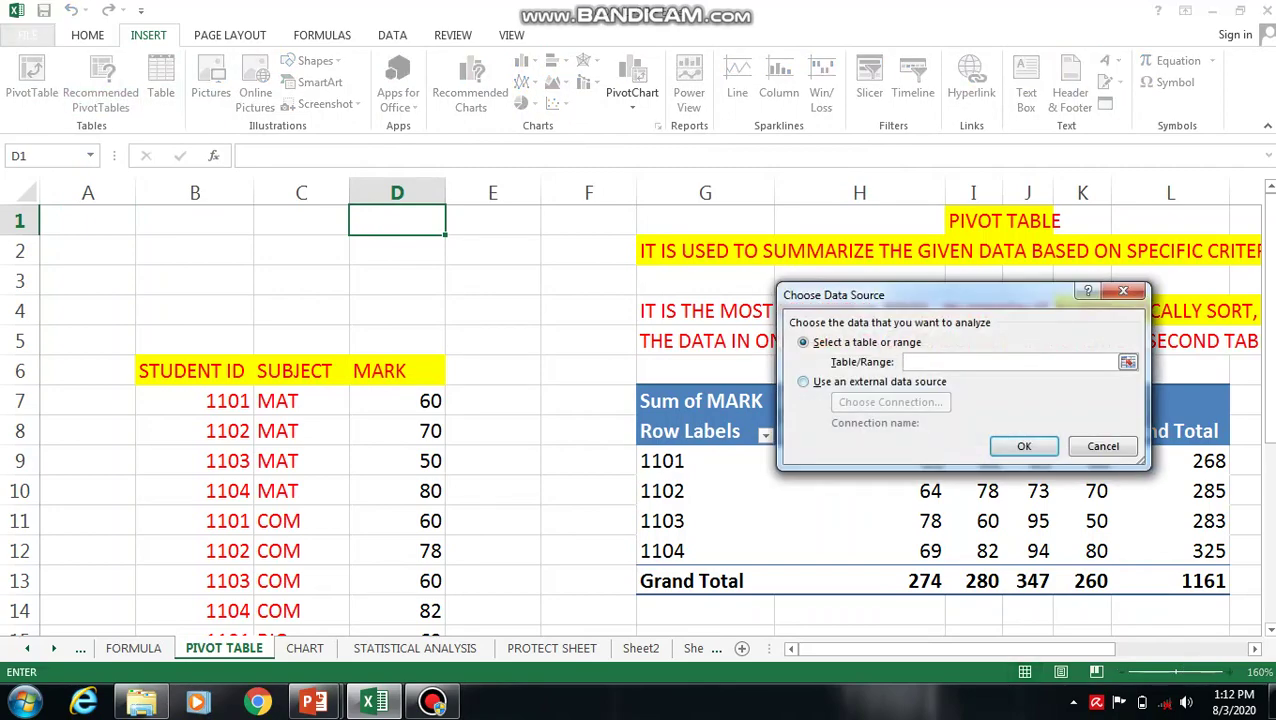
left_click(195, 371)
left_click_drag(195, 371, 445, 540)
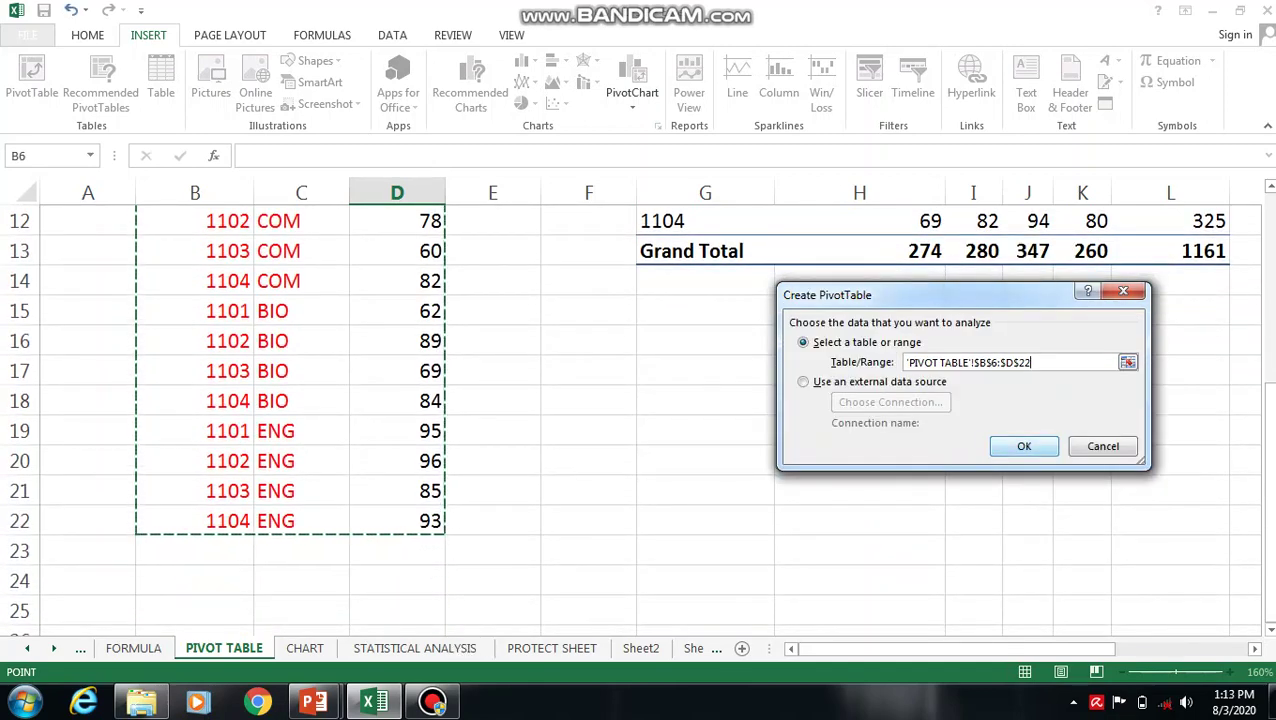
left_click(1021, 445)
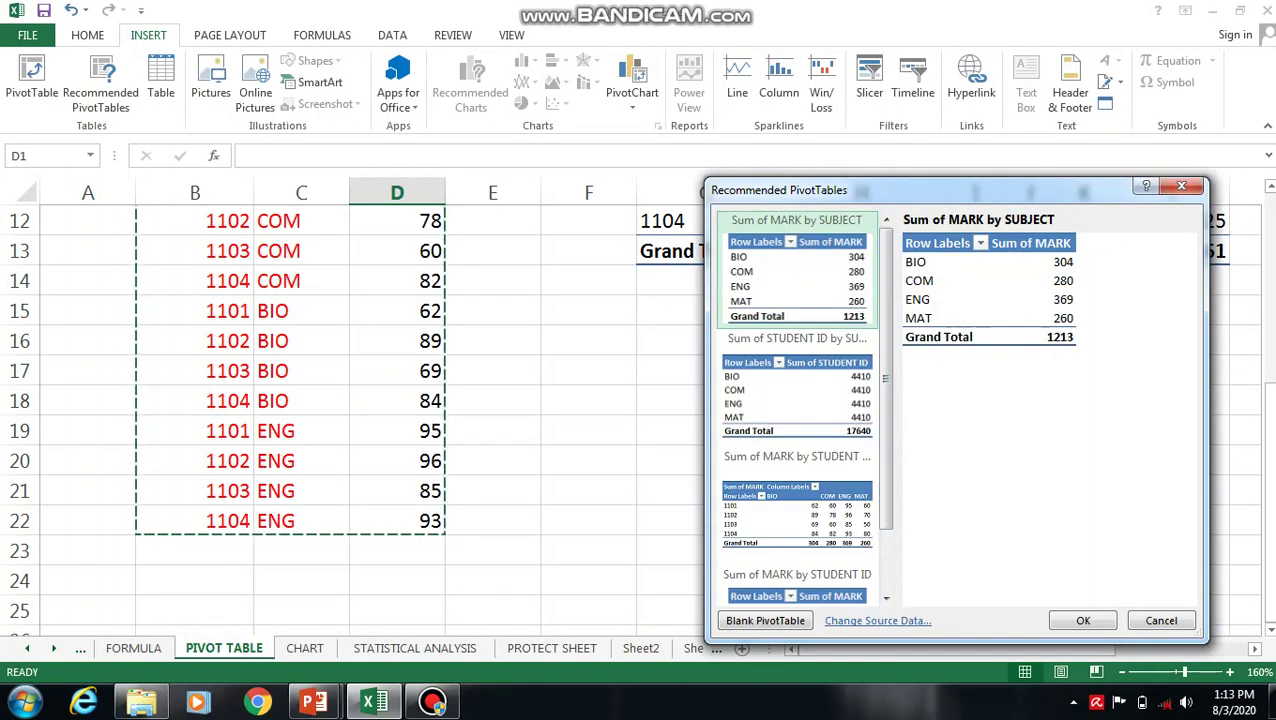
Preview the recommended PivotTables and insert the one showing Sum of MARK by STUDENT ID and SUBJECT.
left_click_drag(930, 190, 790, 152)
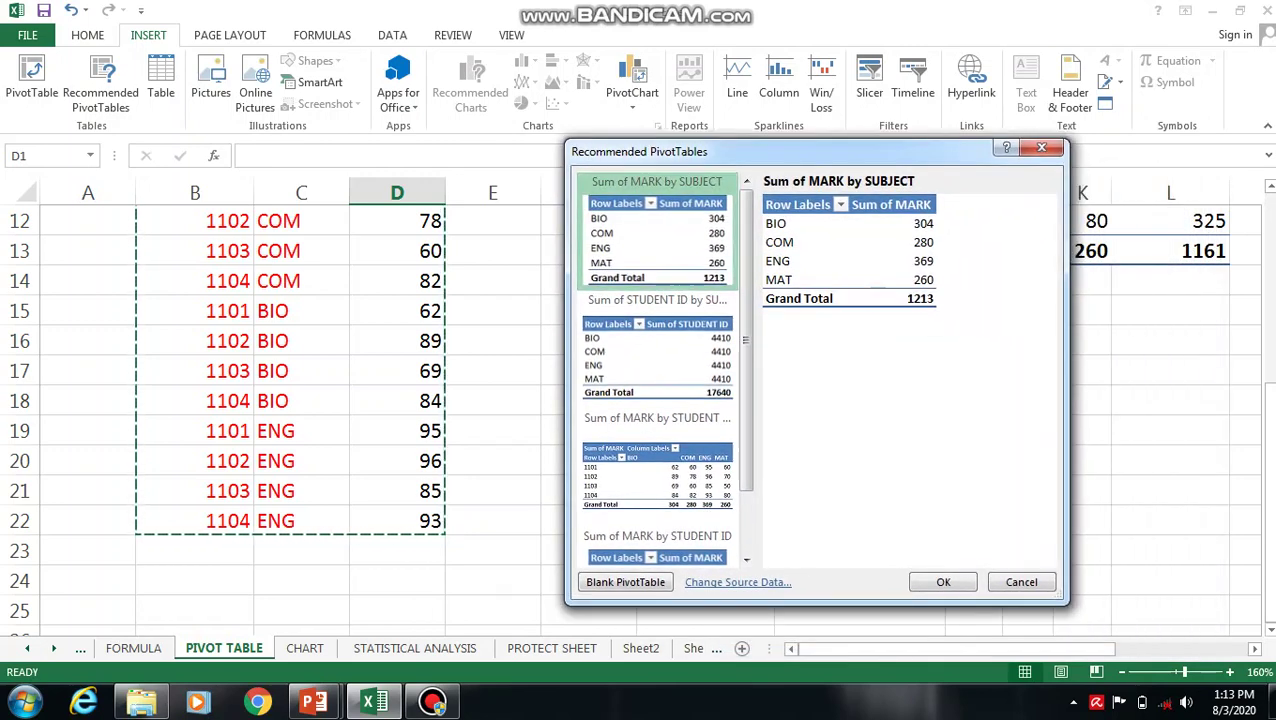
mouse_move(746, 300)
left_mouse_down()
mouse_move(746, 362)
mouse_move(746, 322)
left_mouse_up()
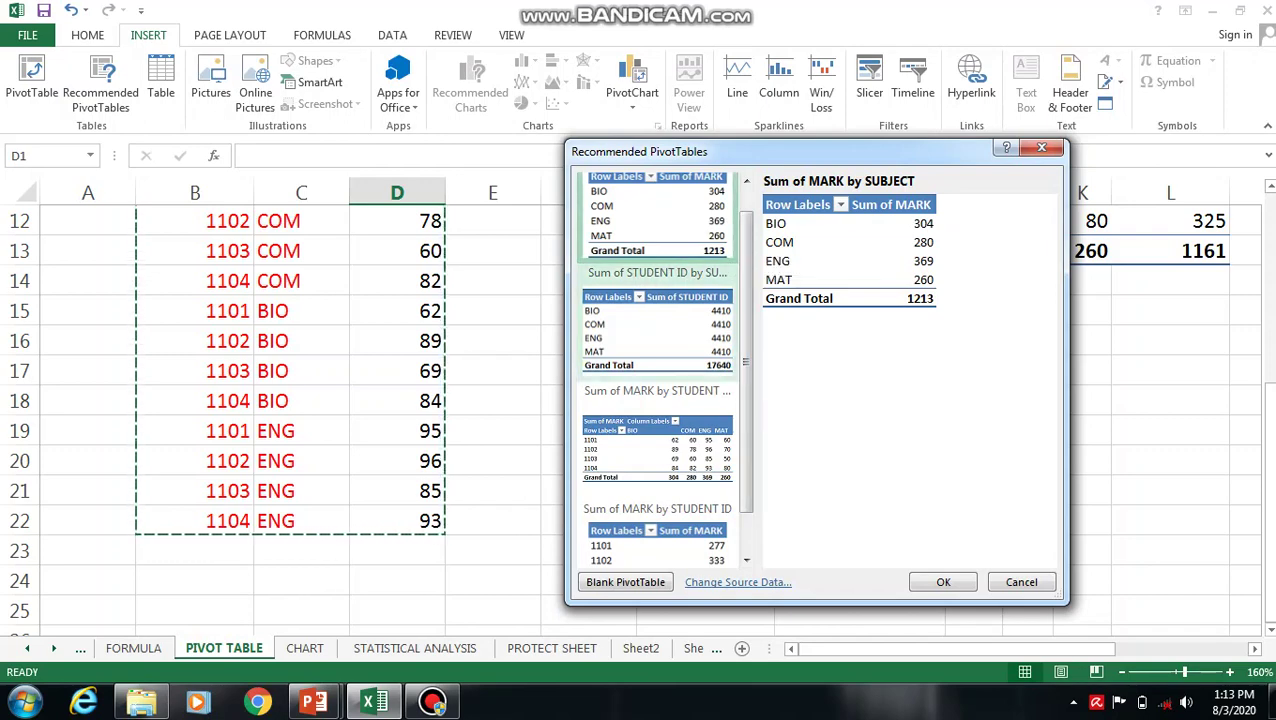
left_click(658, 328)
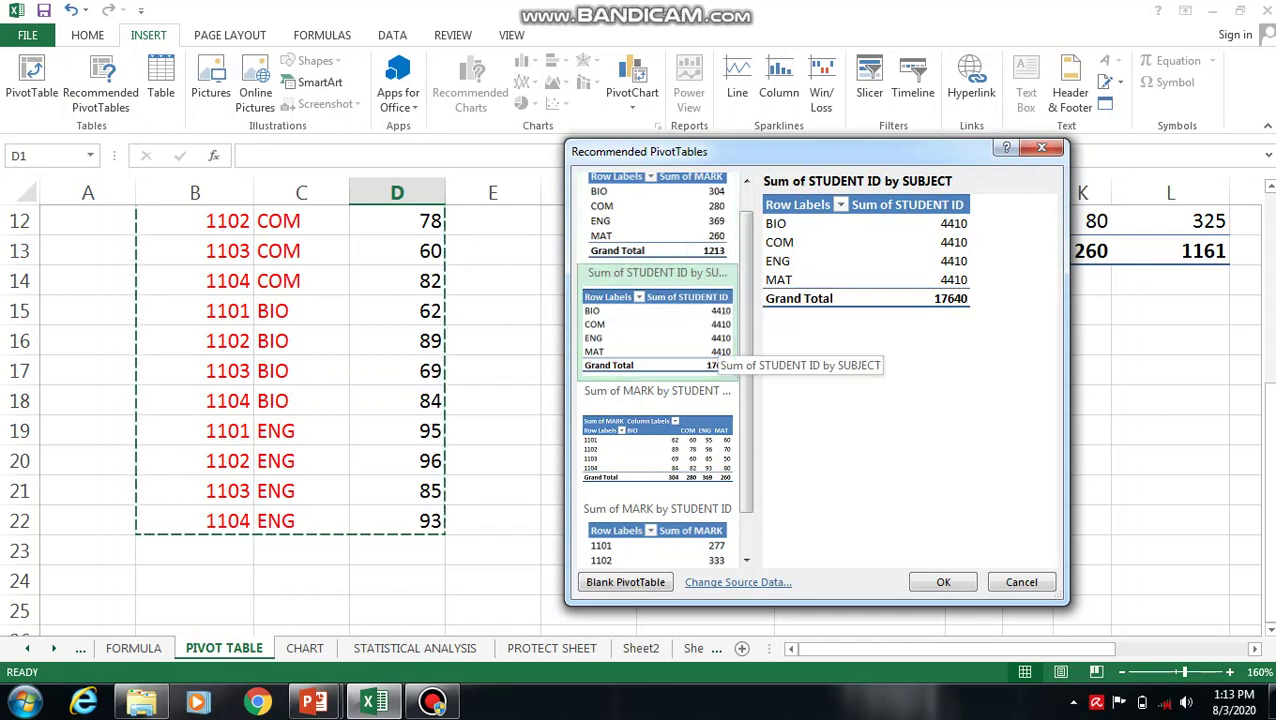
left_click(680, 442)
left_click(657, 535)
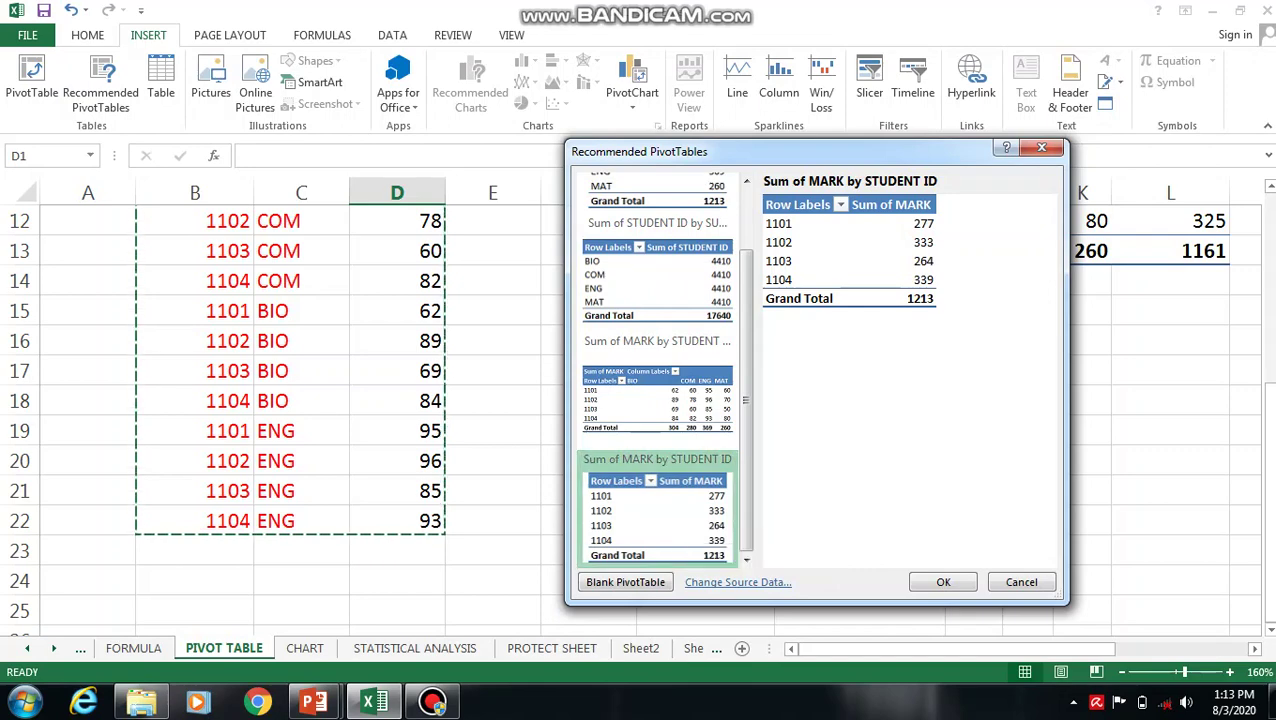
mouse_move(746, 400)
left_mouse_down()
mouse_move(746, 340)
mouse_move(746, 400)
left_mouse_up()
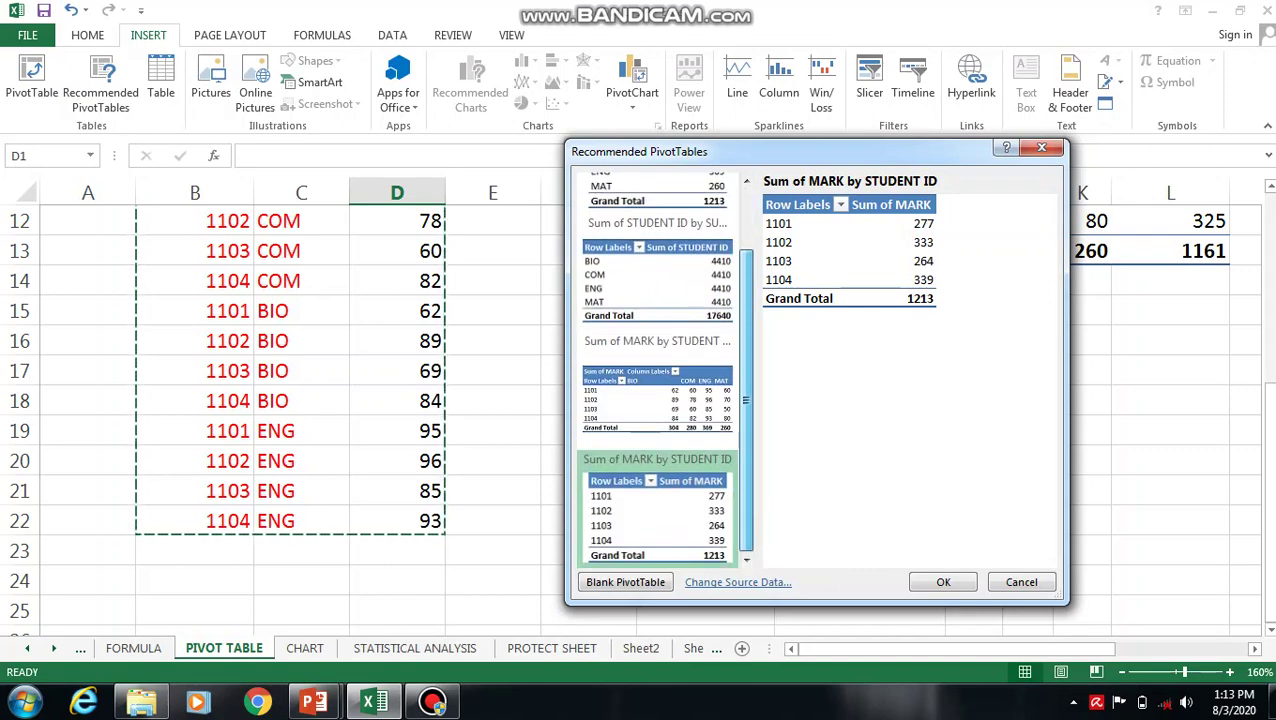
left_click(657, 400)
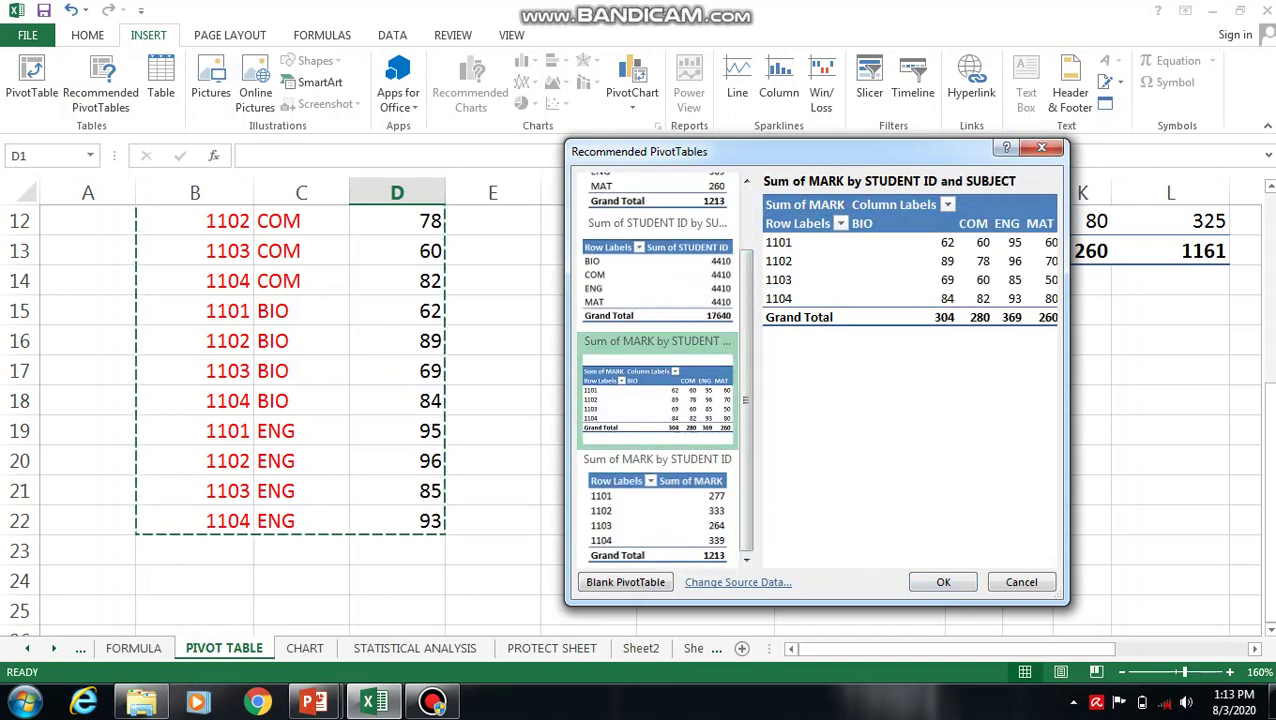
left_click(943, 582)
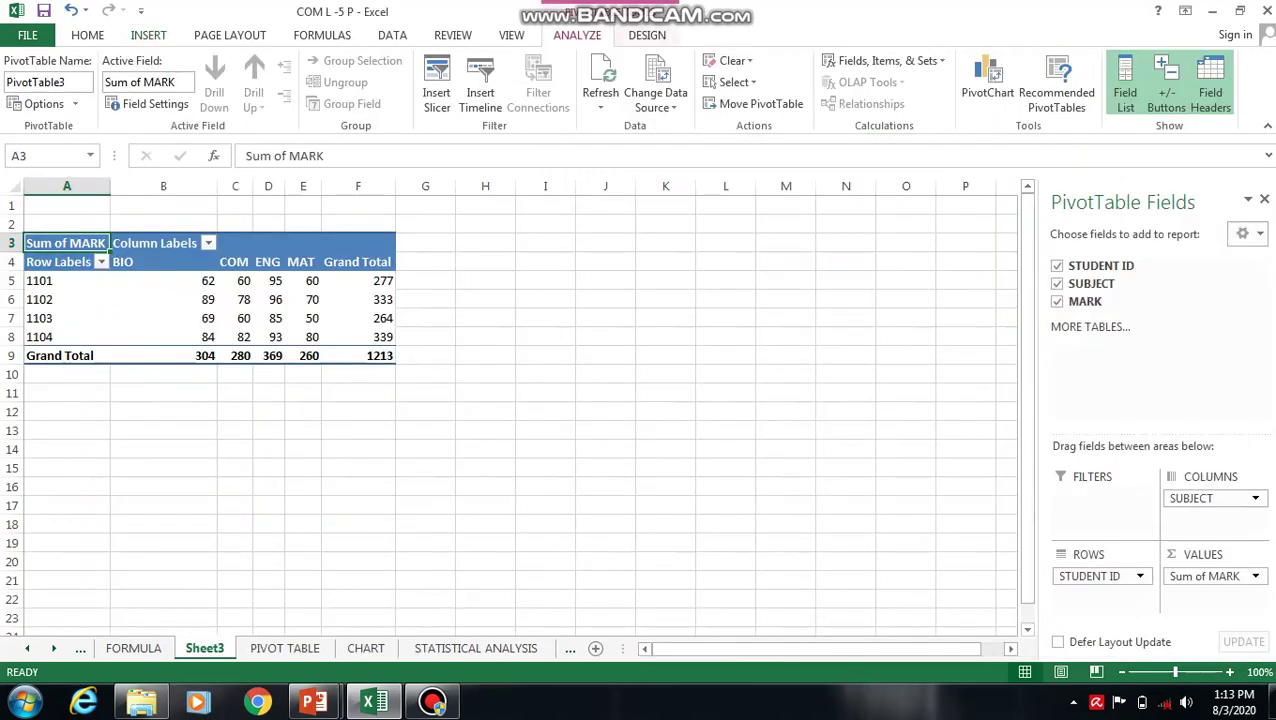
Review the student rows of the new PivotTable and return to the summary on the PIVOT TABLE sheet.
left_click_drag(62, 262, 425, 337)
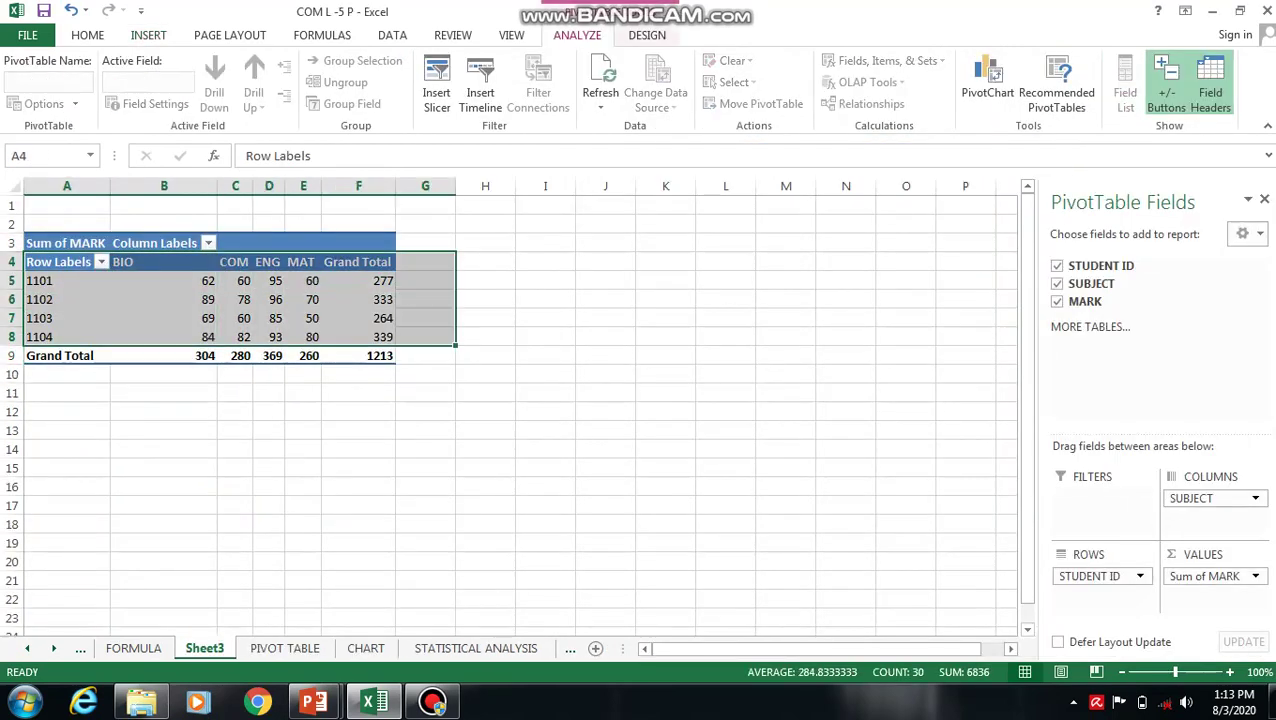
left_click(285, 648)
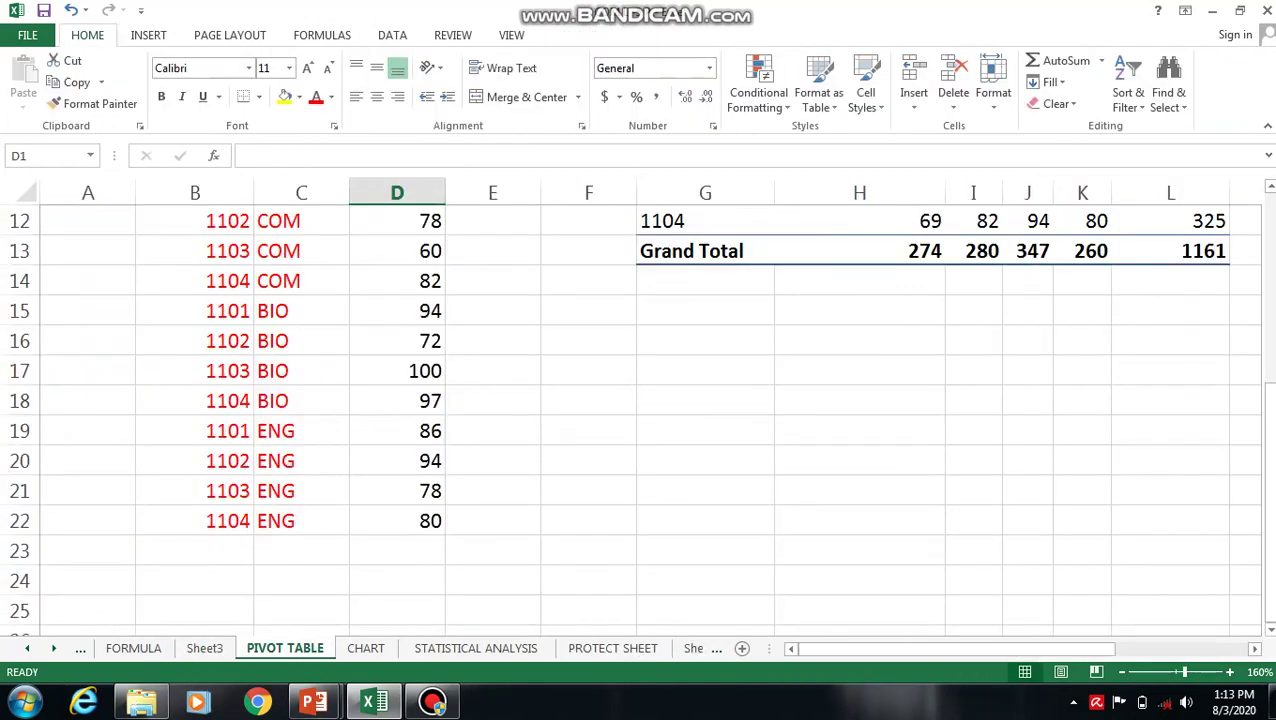
scroll(640, 420, "up", 4)
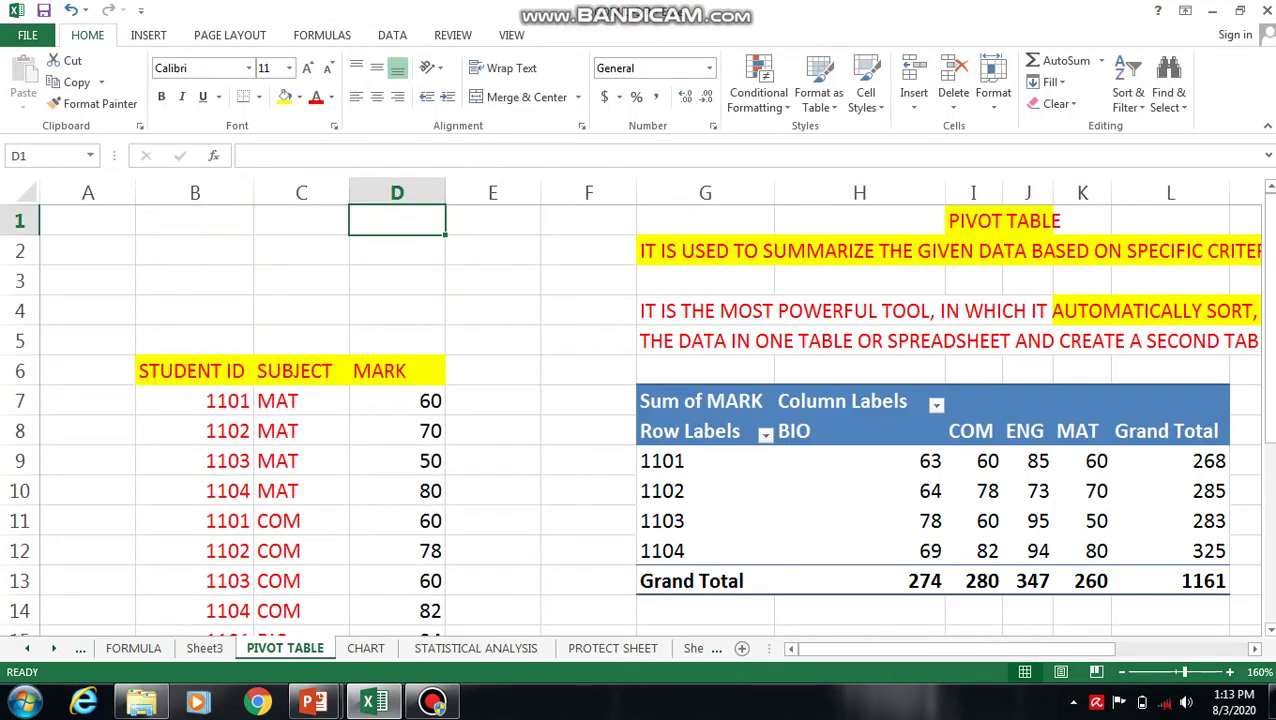
left_click(148, 35)
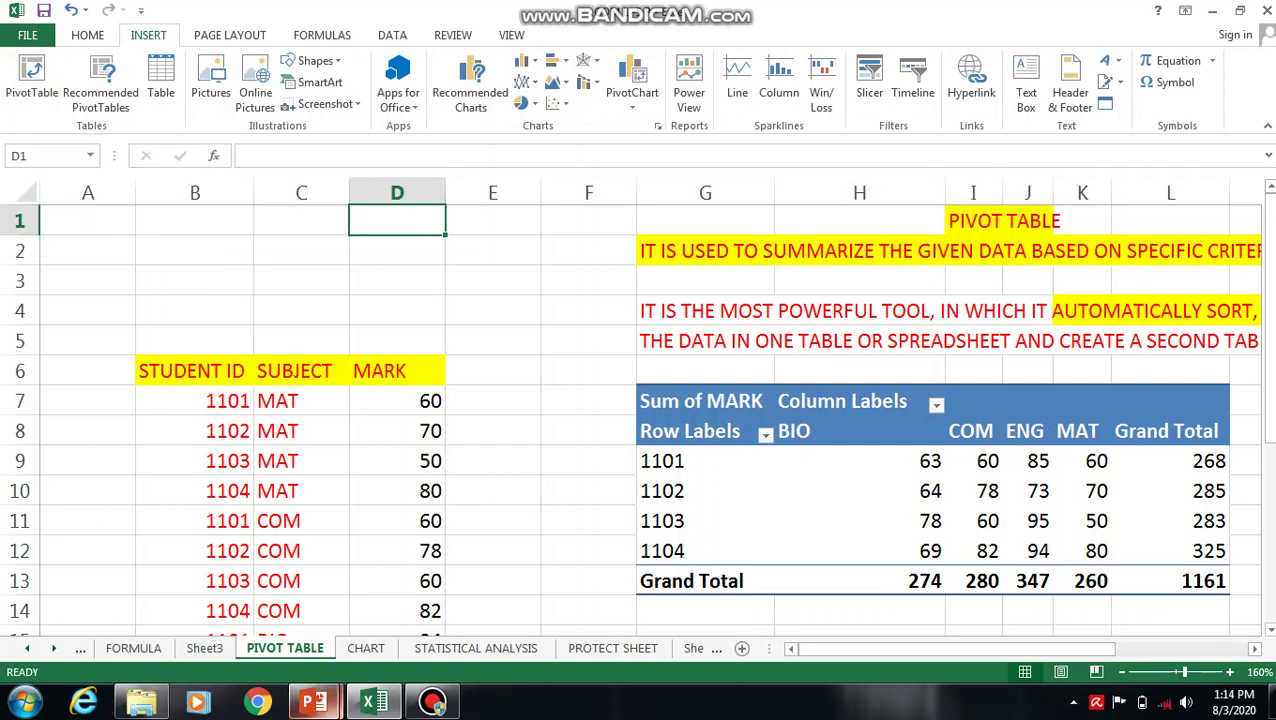
Switch to the COM L - 5 presentation in PowerPoint and read the requirement to sort the students by ID number.
mouse_move(313, 700)
left_click(420, 598)
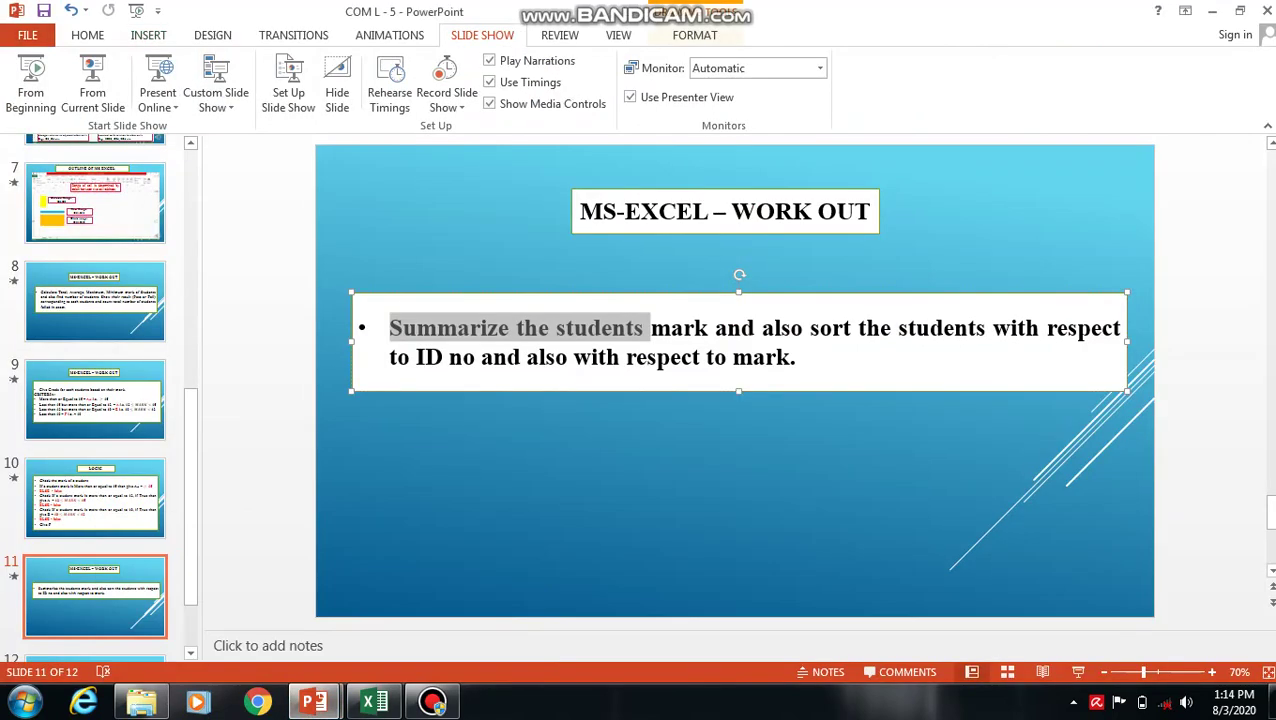
left_click_drag(811, 328, 480, 358)
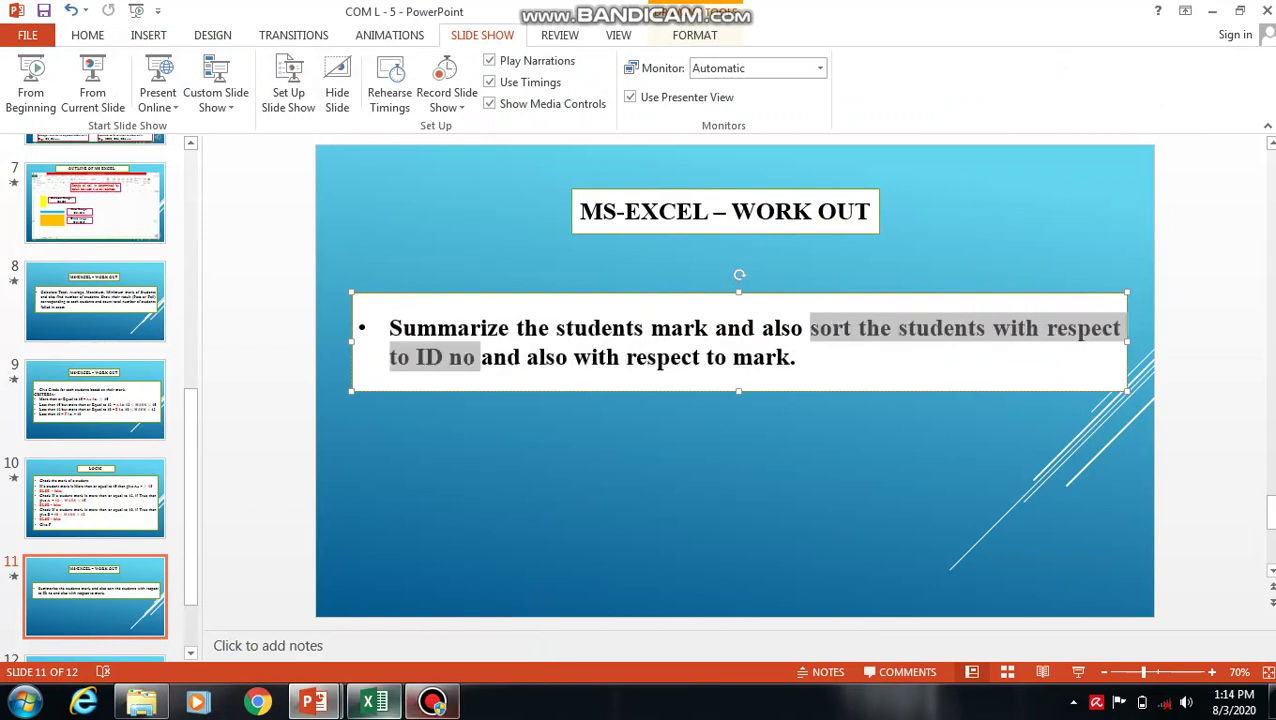
Switch back to Excel and clear the duplicate student IDs from G7:G17 on the FORMULA sheet.
left_click(374, 700)
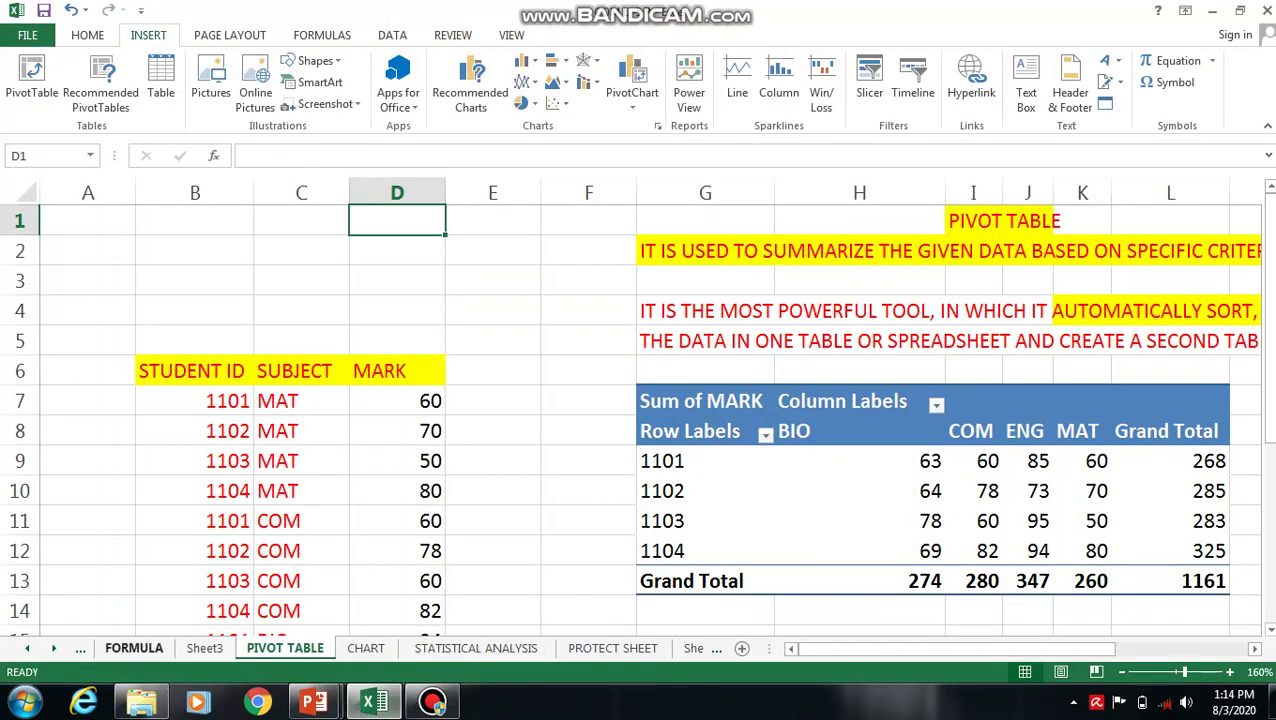
left_click(133, 648)
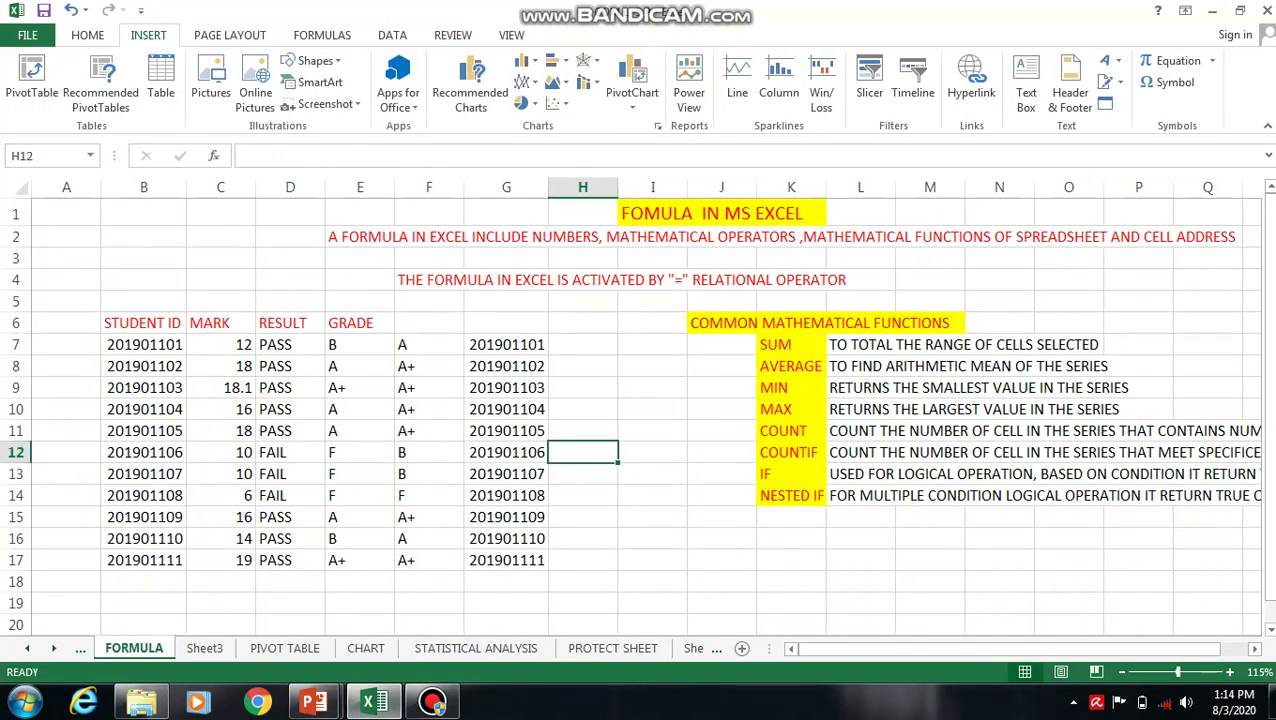
left_click_drag(506, 344, 506, 560)
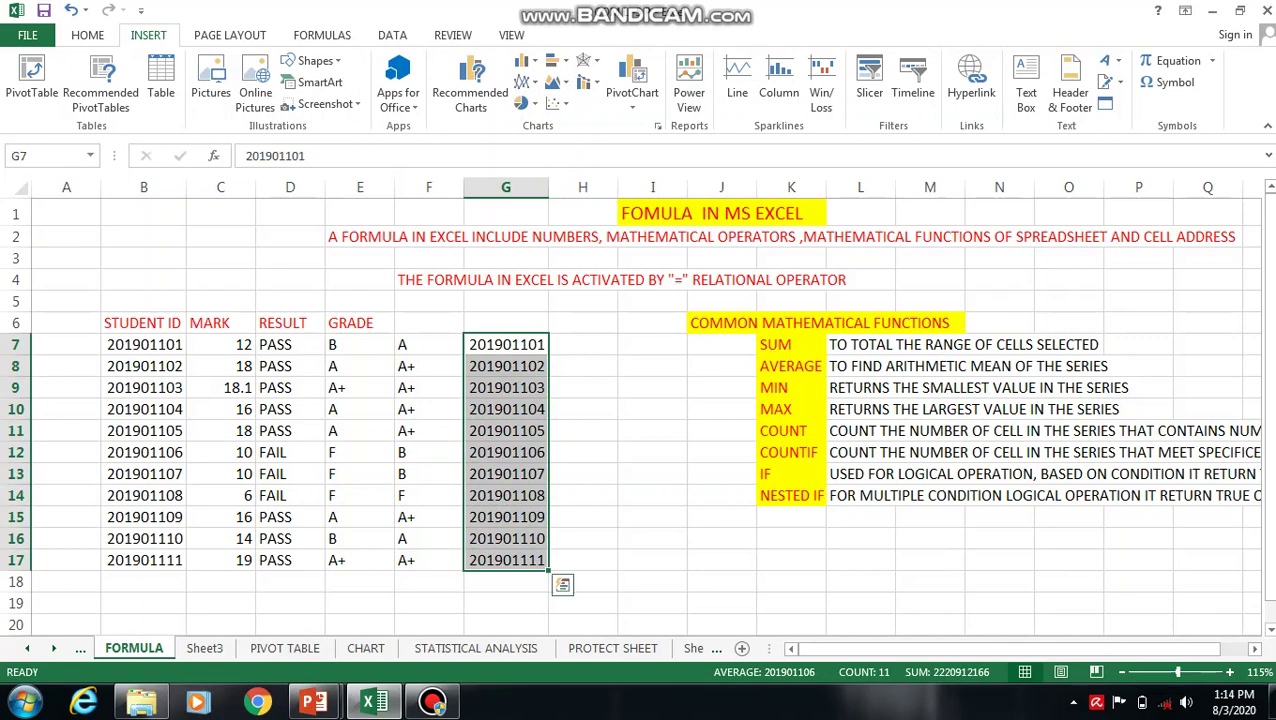
key("BackSpace")
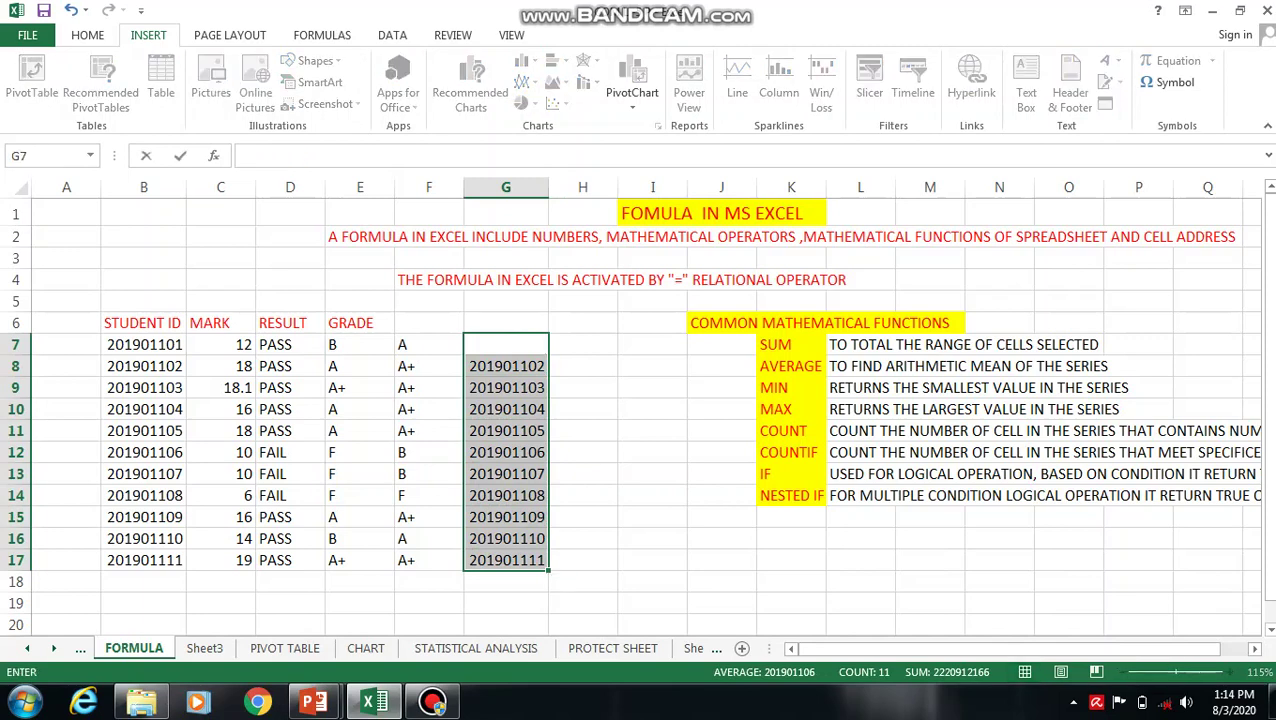
left_click(583, 474)
left_click_drag(506, 344, 506, 560)
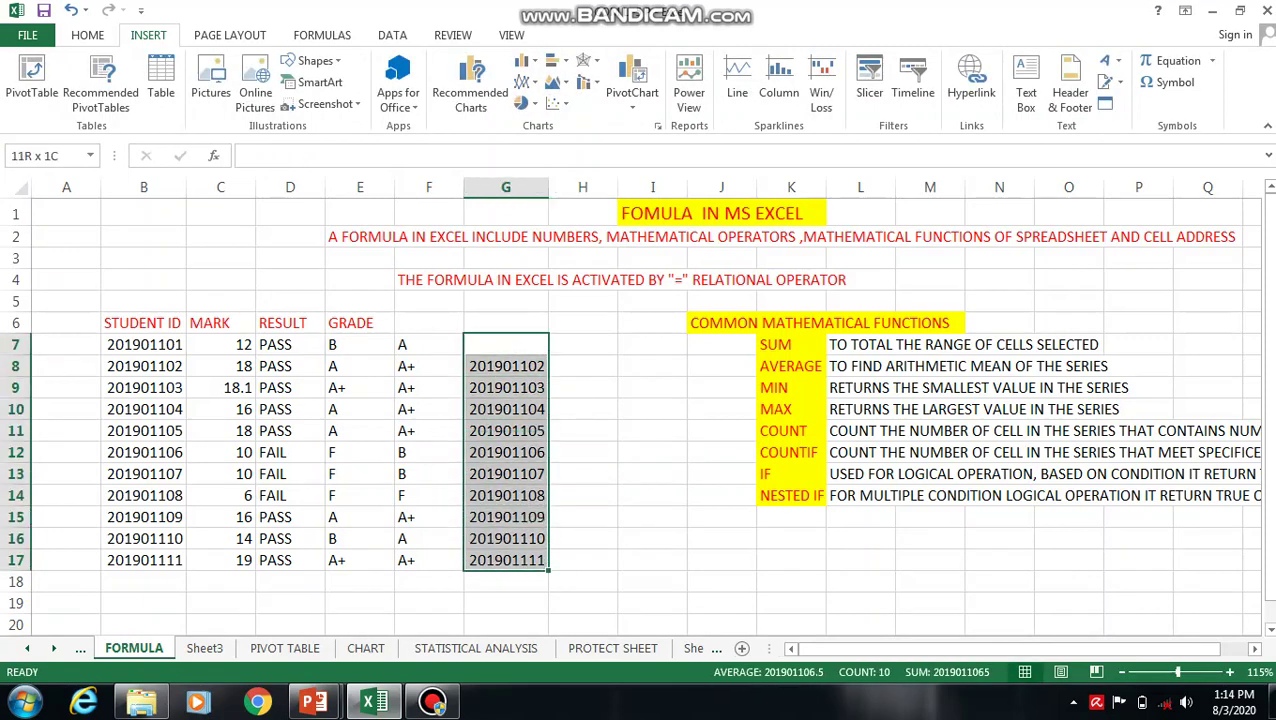
key("Delete")
left_click(583, 474)
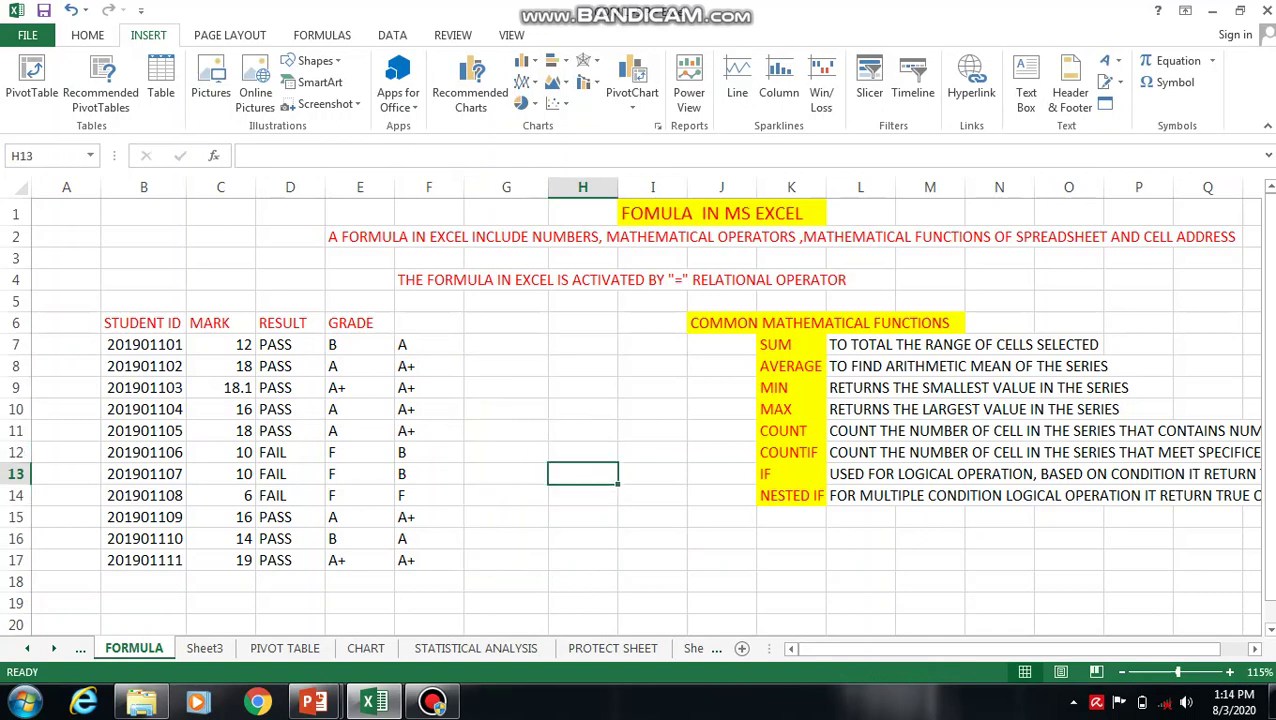
Sort the student records in B7:F17 by STUDENT ID from largest to smallest.
scroll(630, 405, "up", 1)
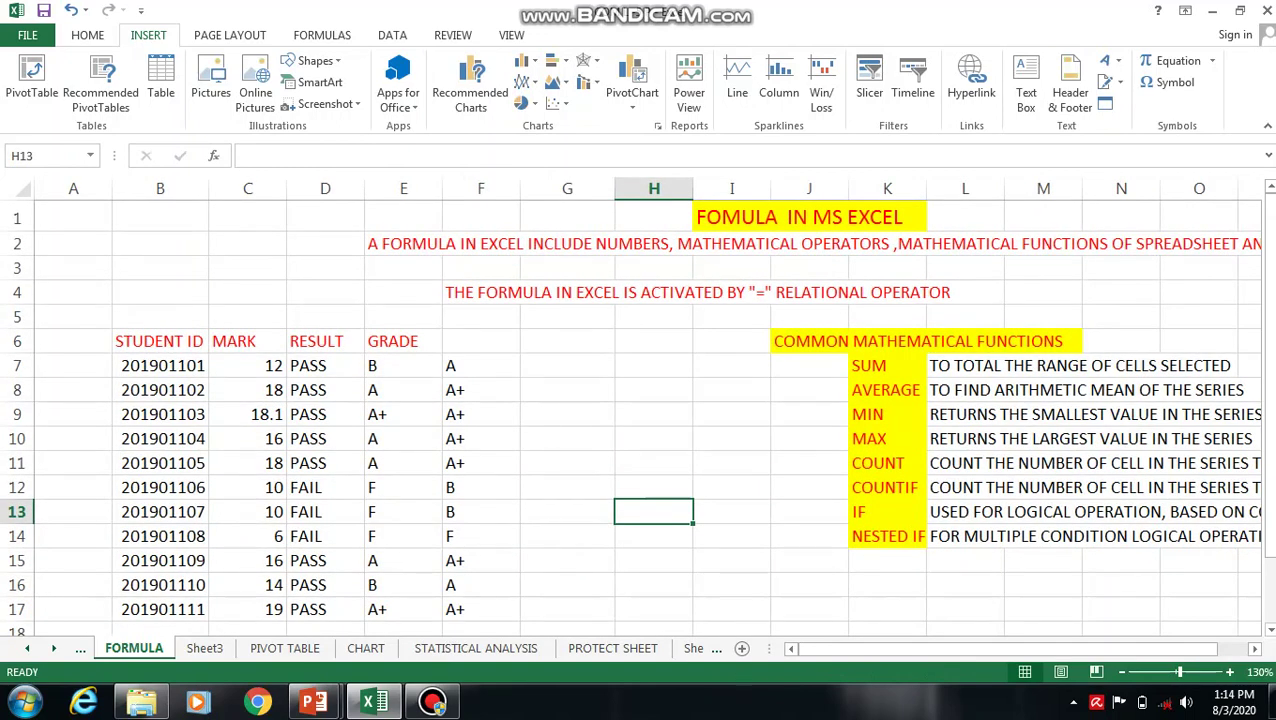
left_click_drag(160, 365, 160, 609)
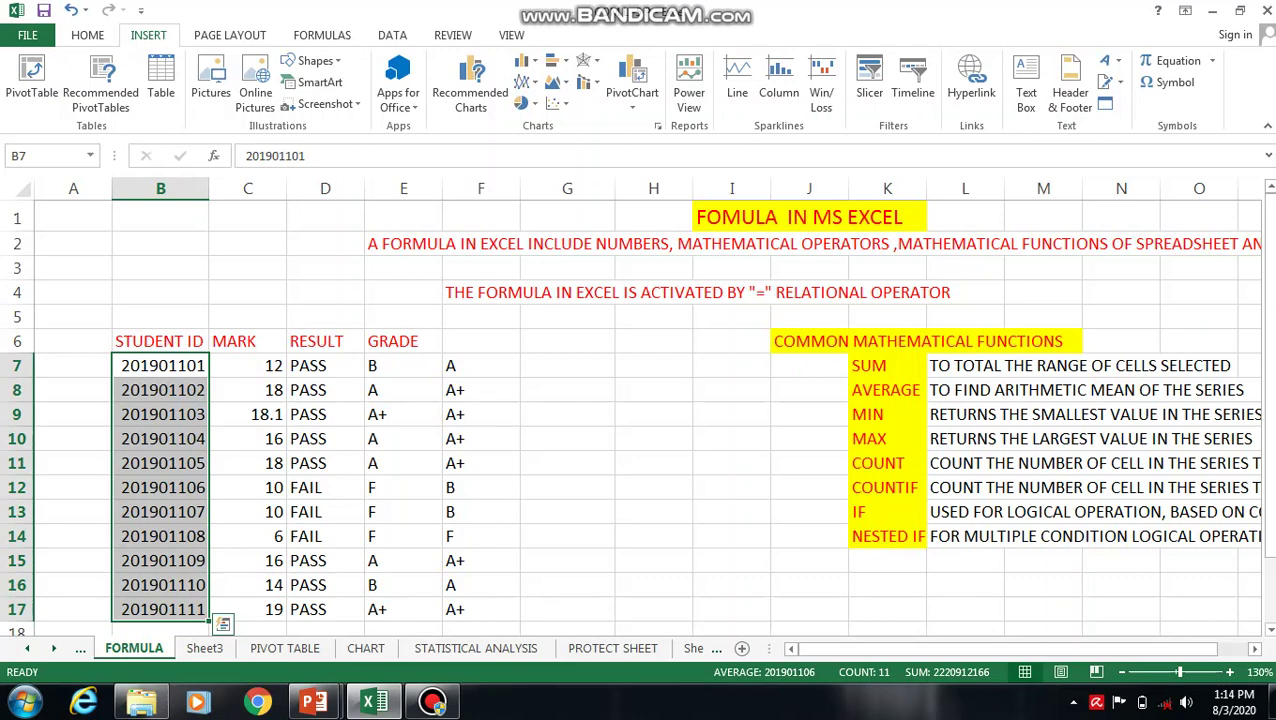
left_click(567, 463)
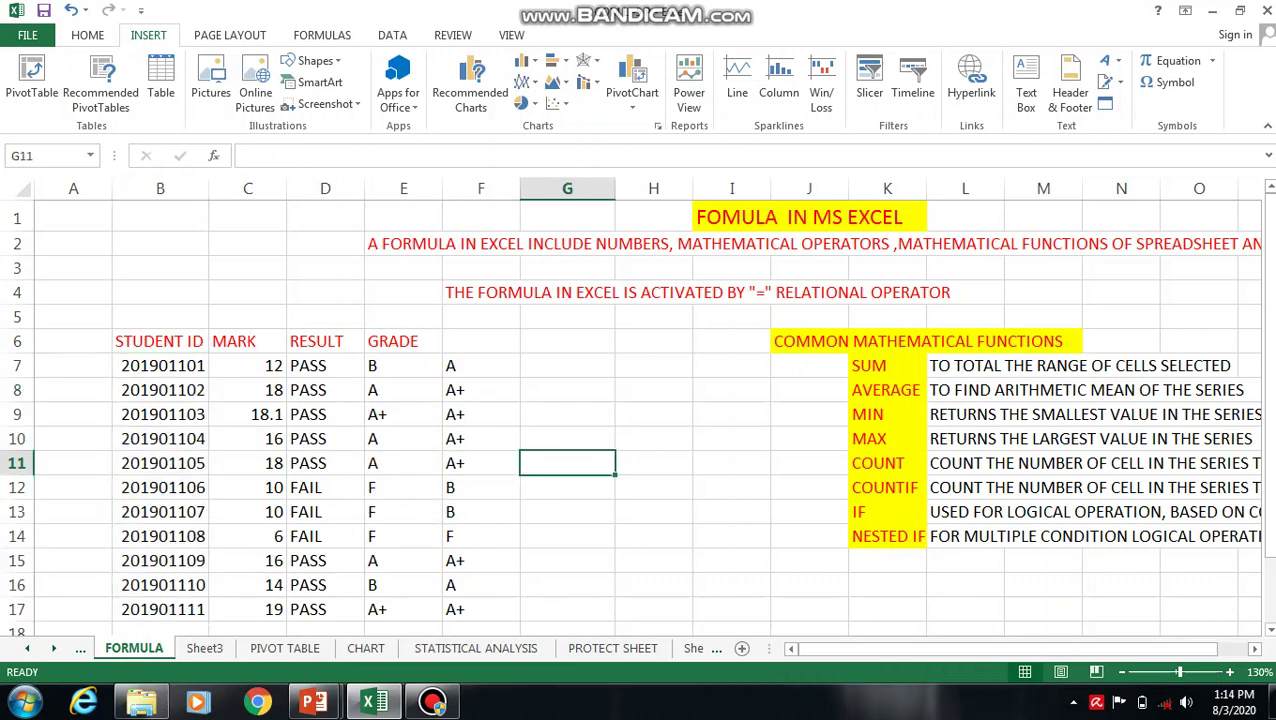
left_click_drag(160, 365, 480, 609)
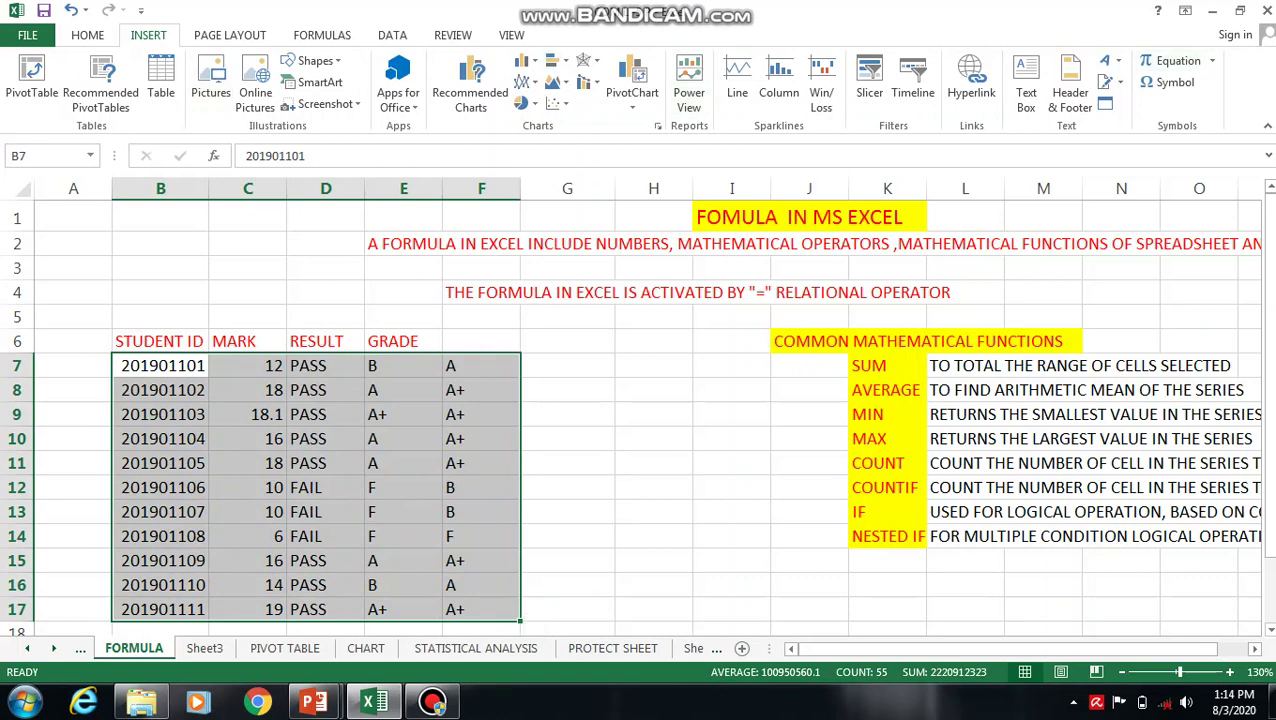
left_click(87, 35)
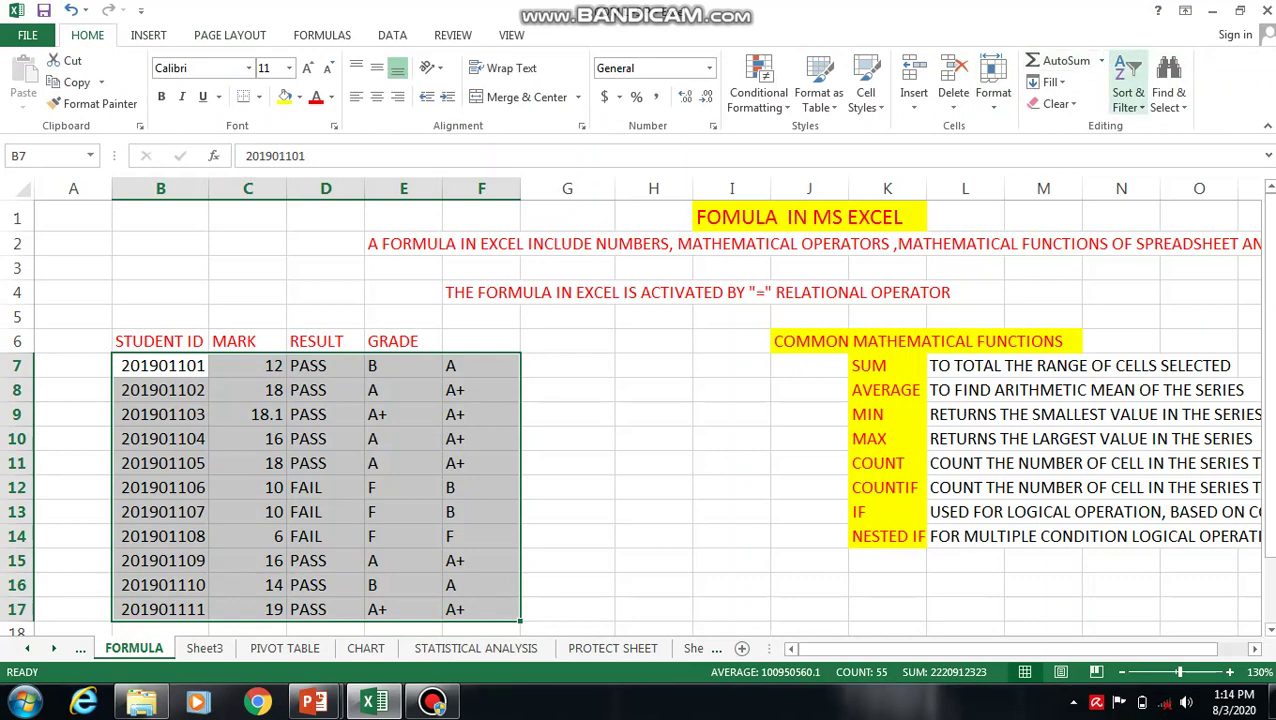
left_click(1128, 92)
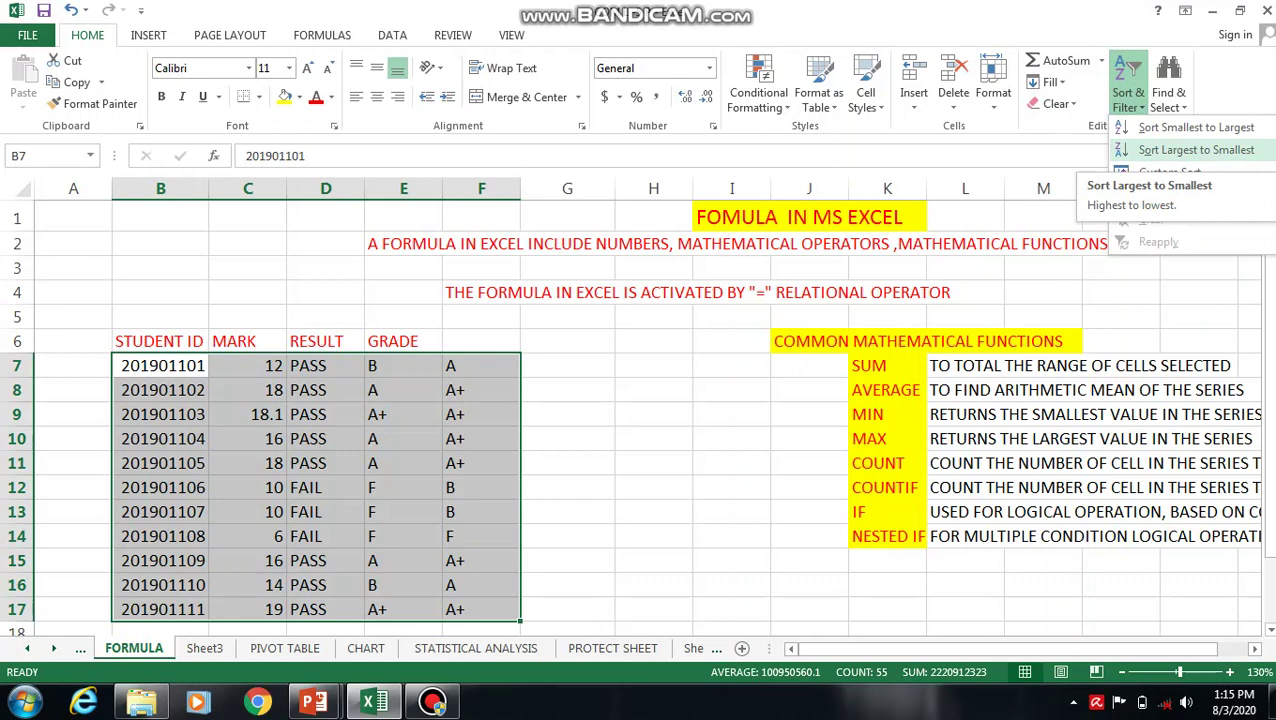
left_click(1190, 150)
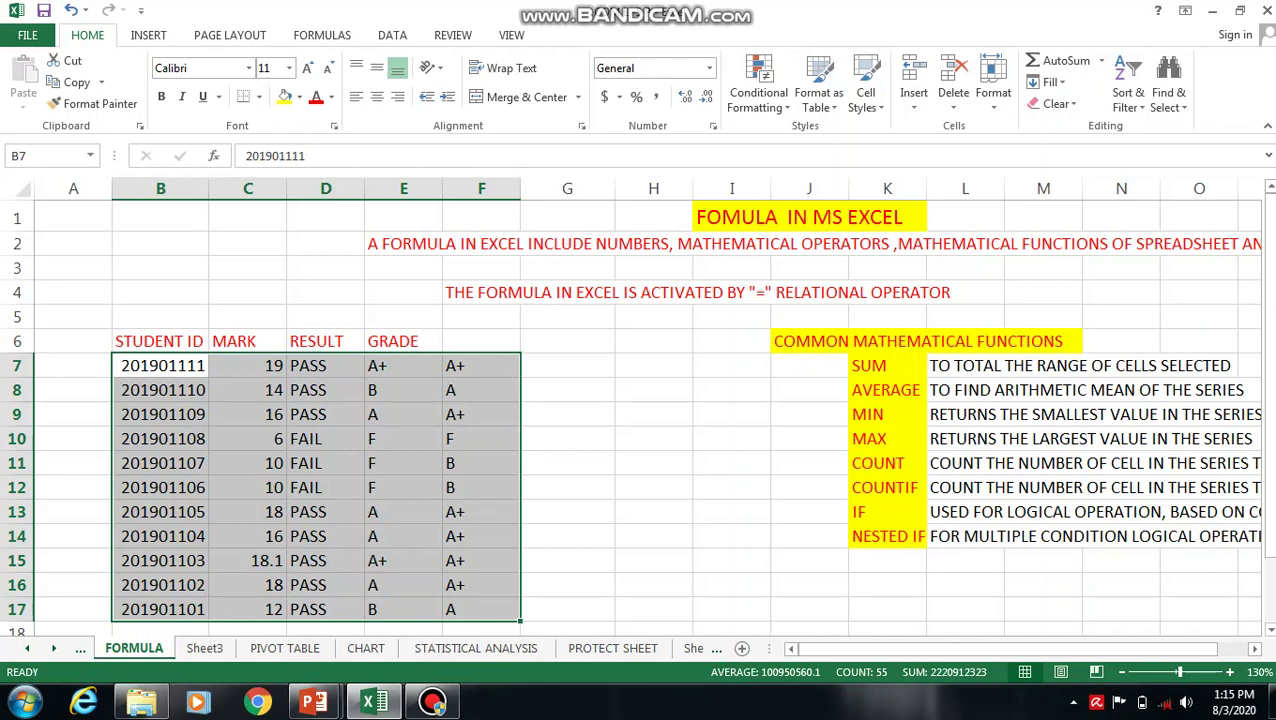
Sort the student records in B7:F17 by STUDENT ID from smallest to largest.
left_click(1128, 92)
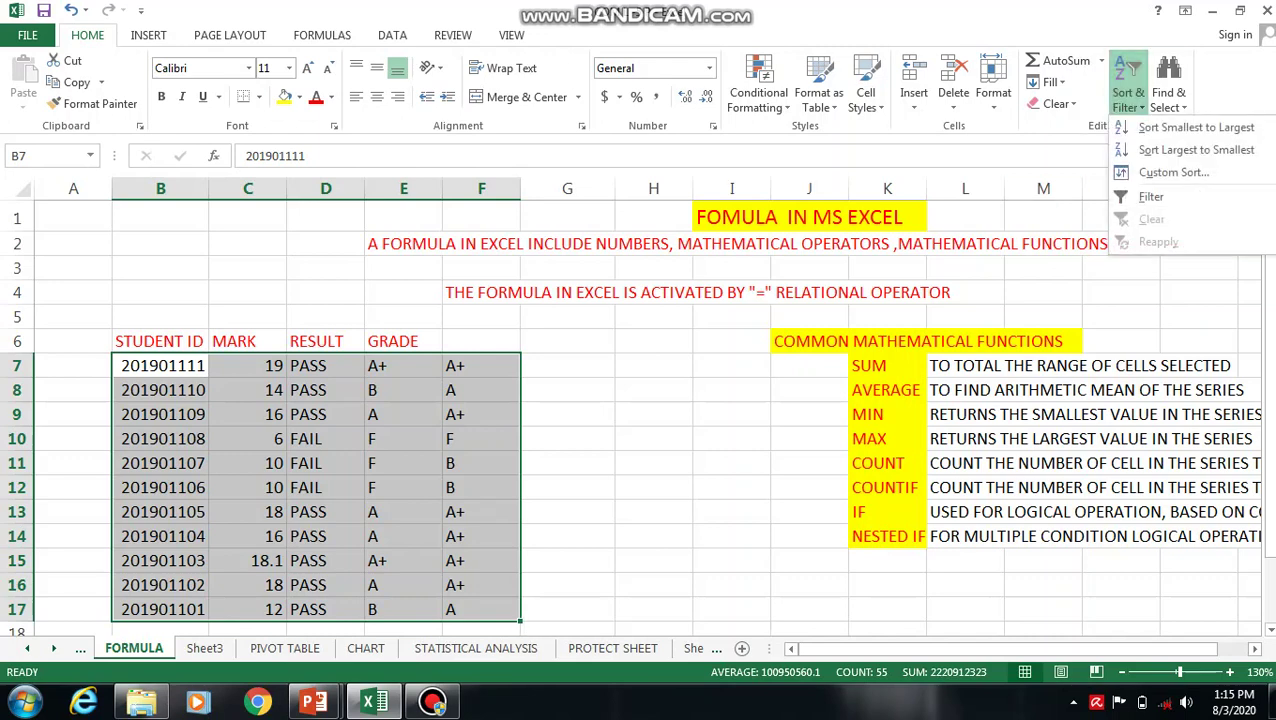
left_click(1192, 127)
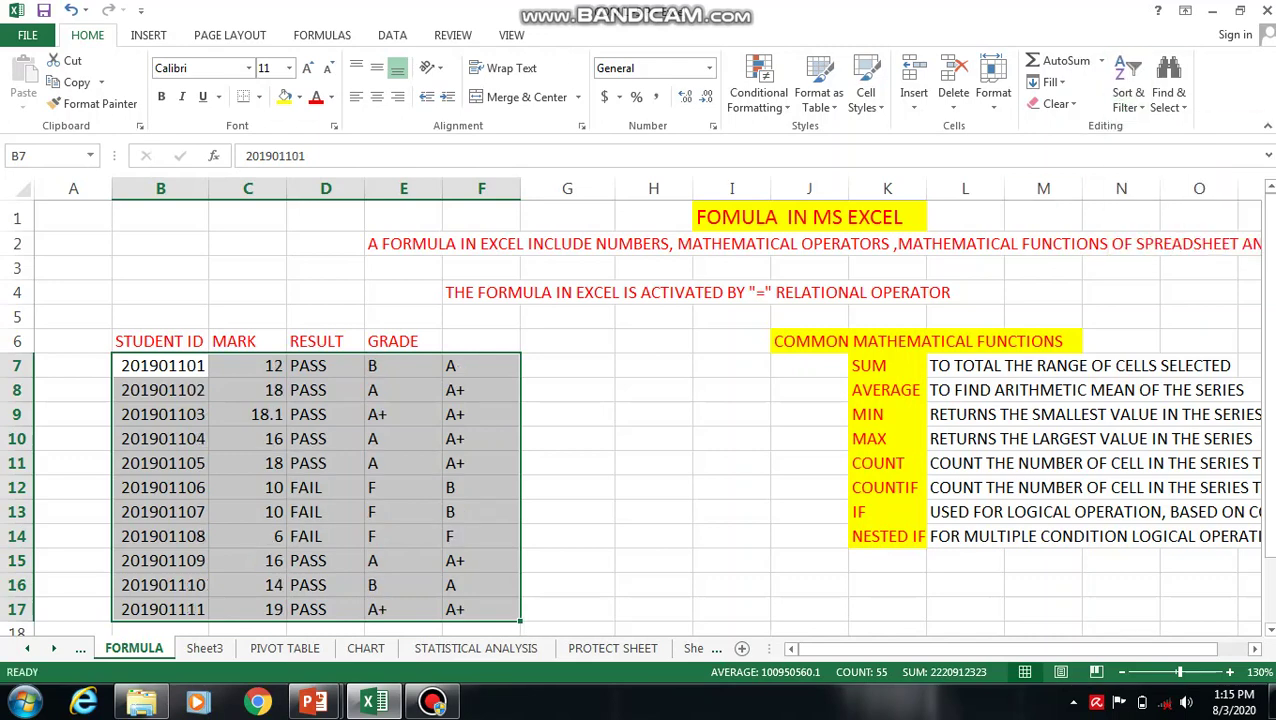
left_click(567, 414)
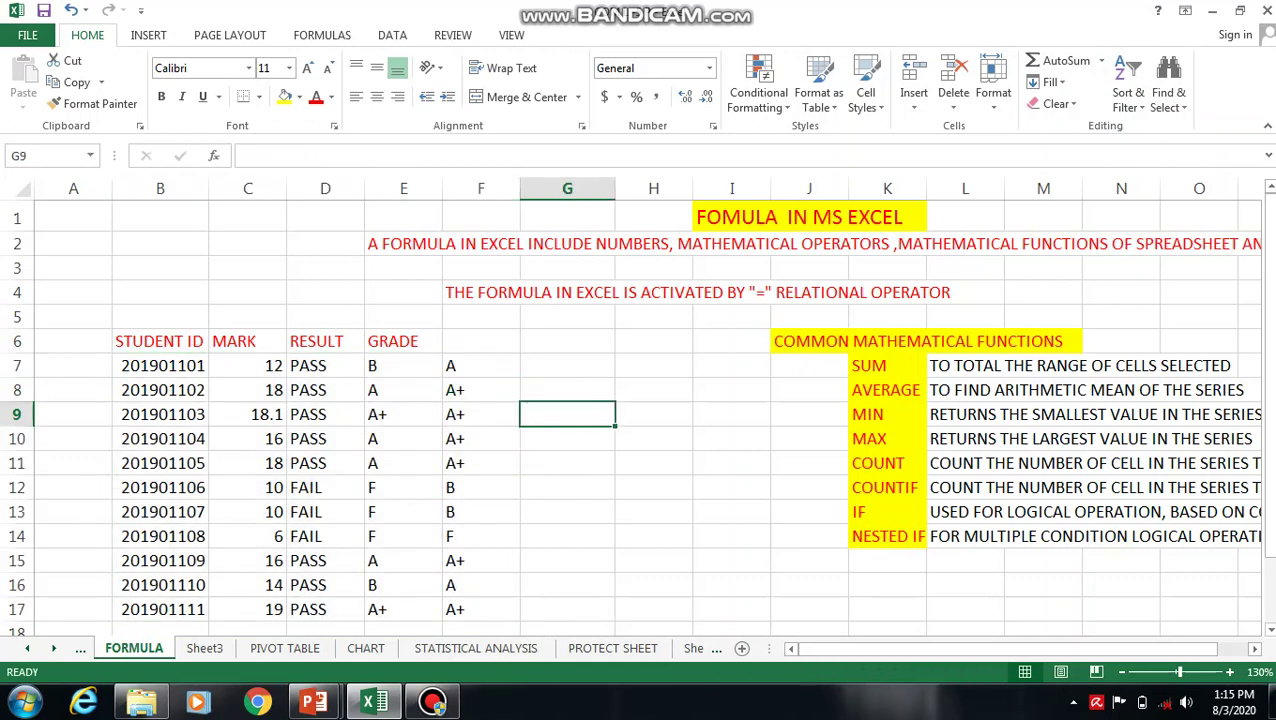
Switch to the COM L - 5 presentation in PowerPoint and read the requirement to sort with respect to mark.
mouse_move(313, 700)
left_click(420, 575)
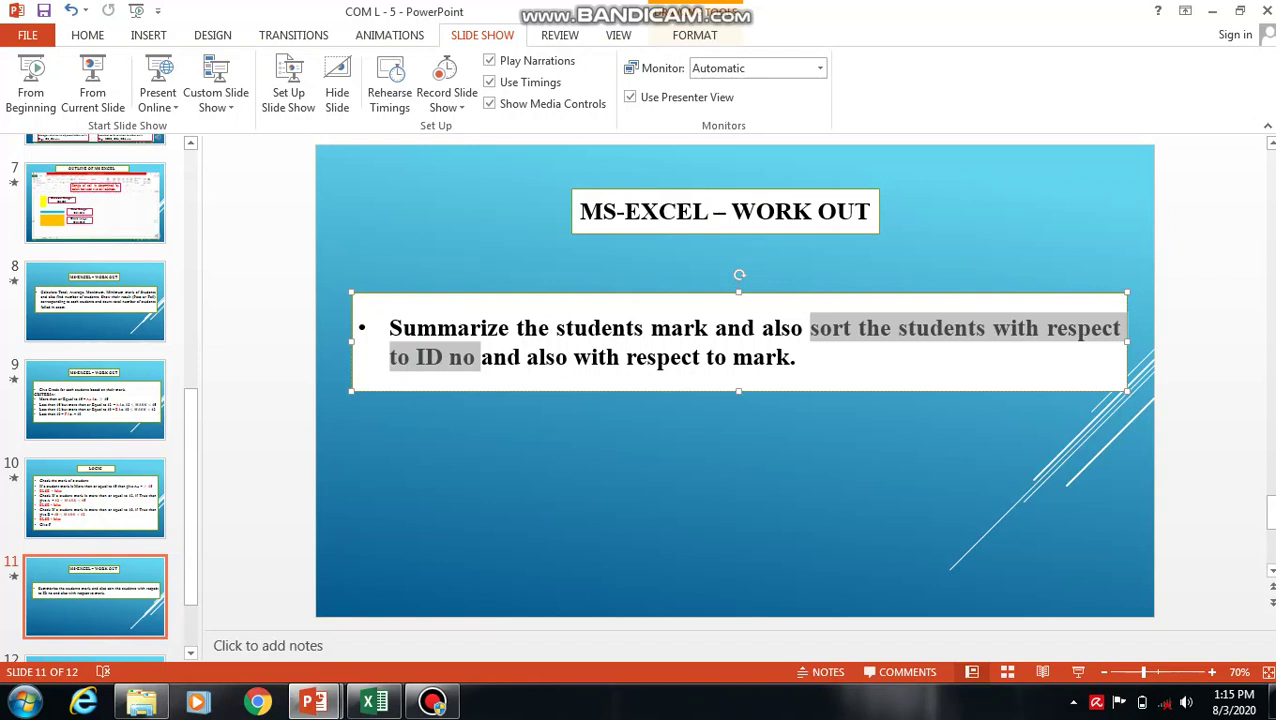
left_click_drag(527, 357, 800, 358)
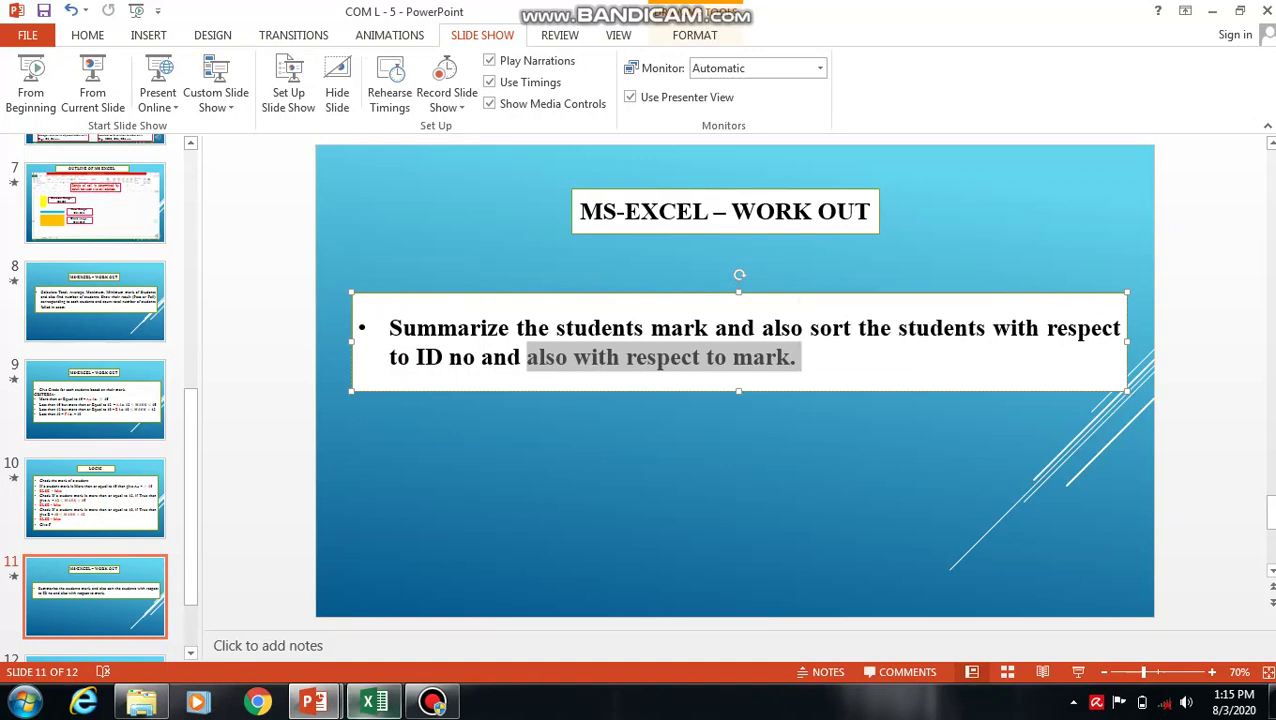
Look at the first MARK, RESULT and GRADE entries on Excel's FORMULA sheet and return to the COM L - 5 presentation in PowerPoint.
left_click(374, 700)
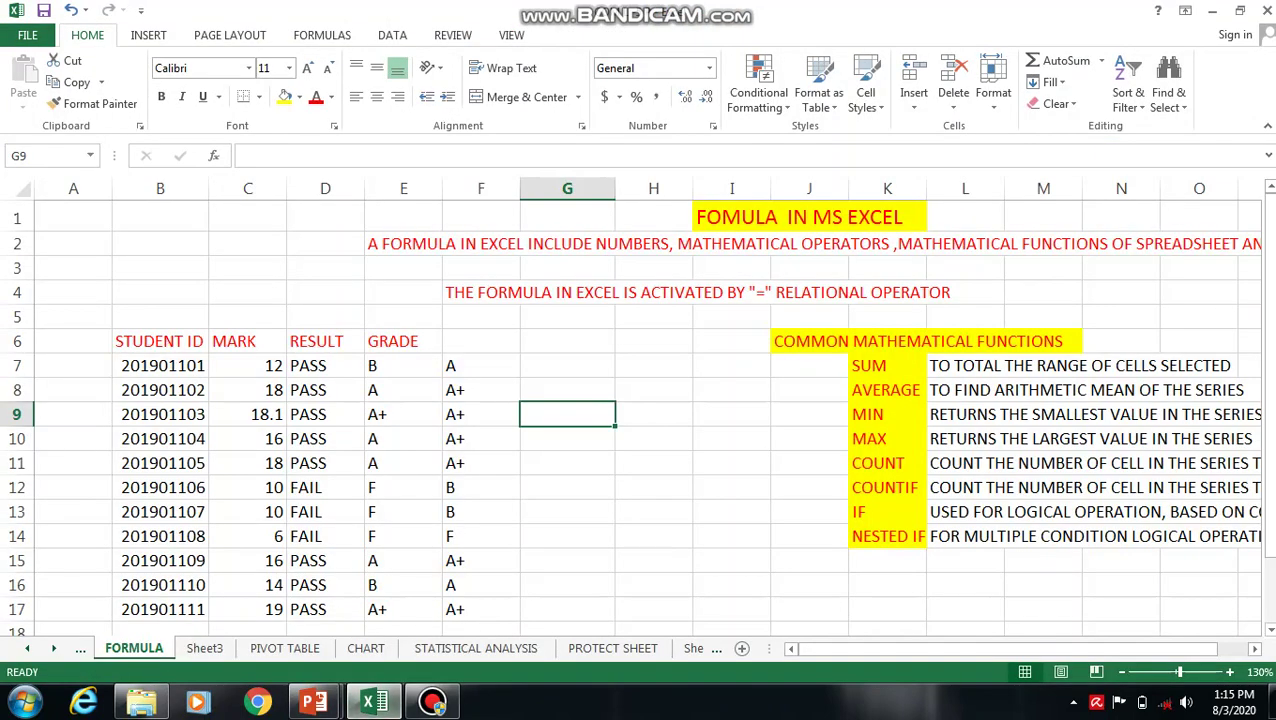
left_click_drag(248, 366, 404, 391)
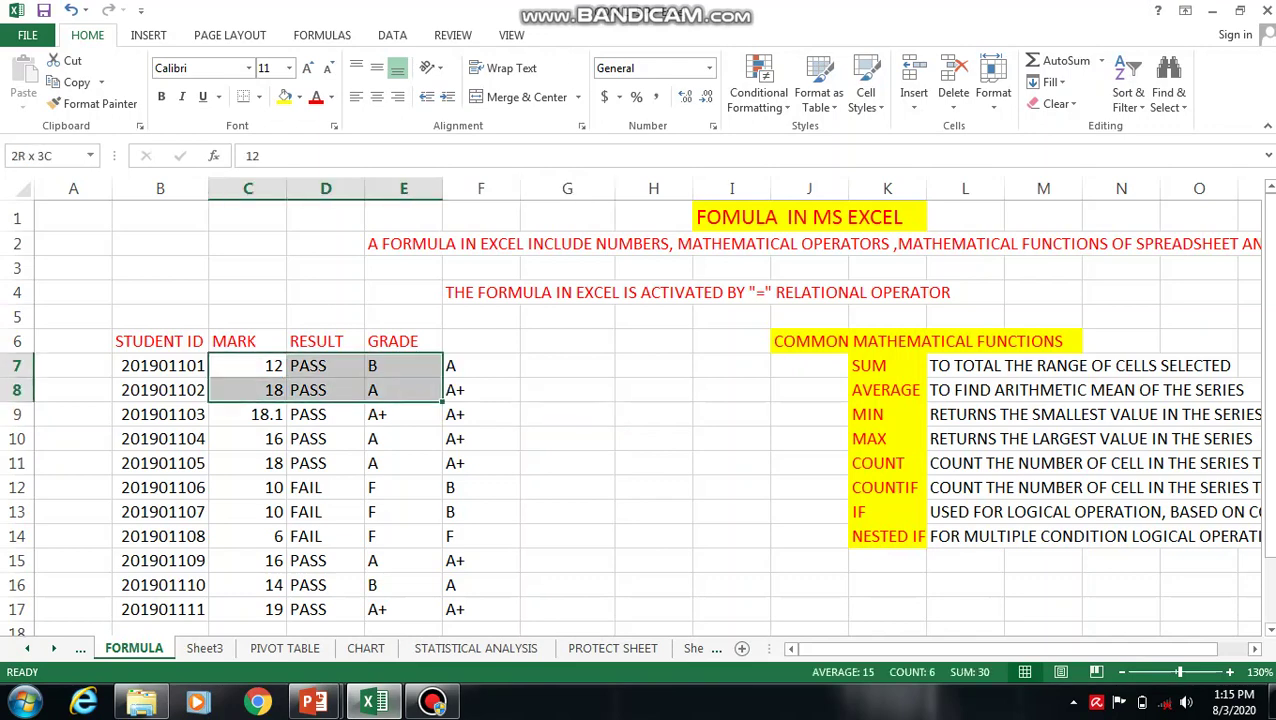
left_click(315, 701)
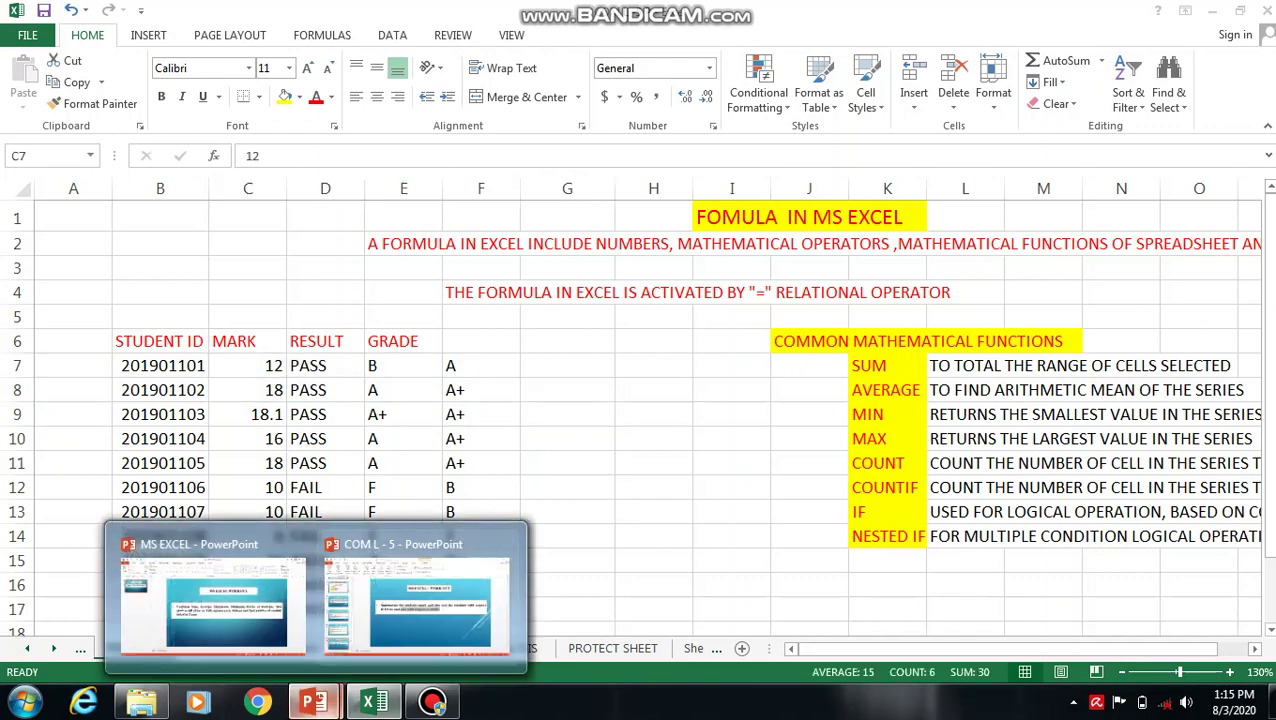
left_click(427, 610)
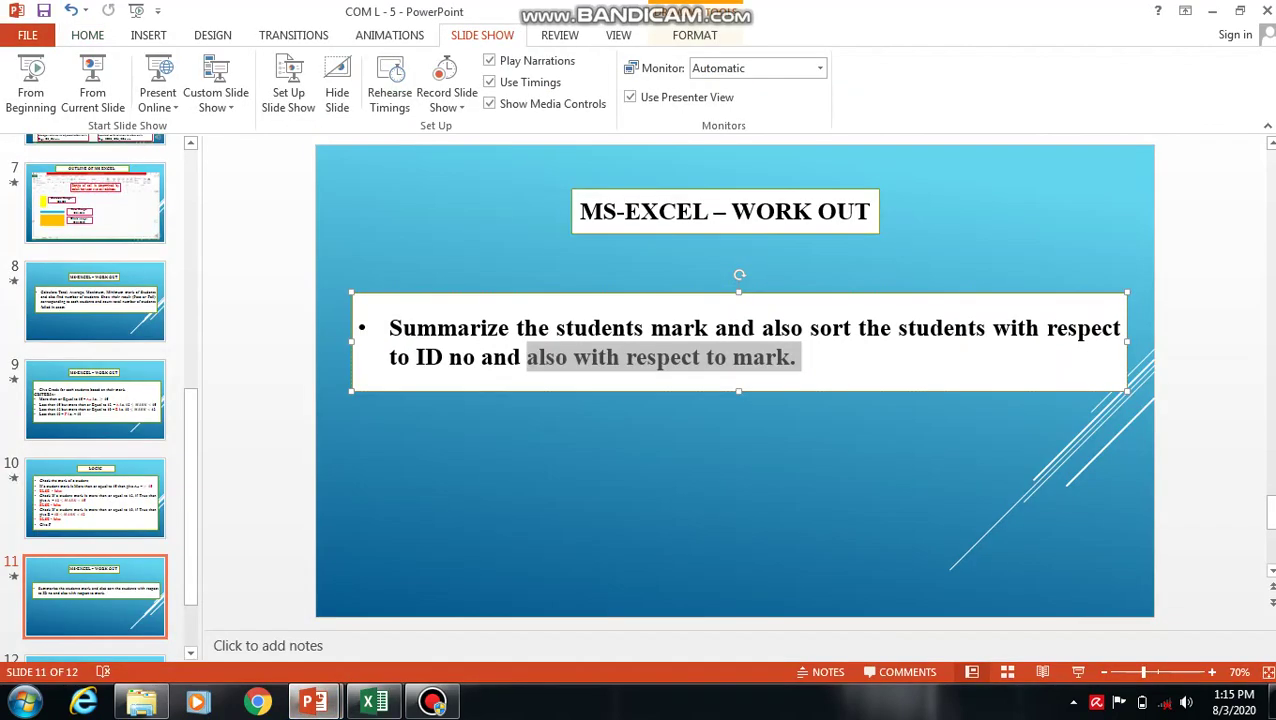
Switch to Excel's FORMULA sheet and copy the student IDs from B7:B17 into the empty column starting at G7.
left_click(797, 357)
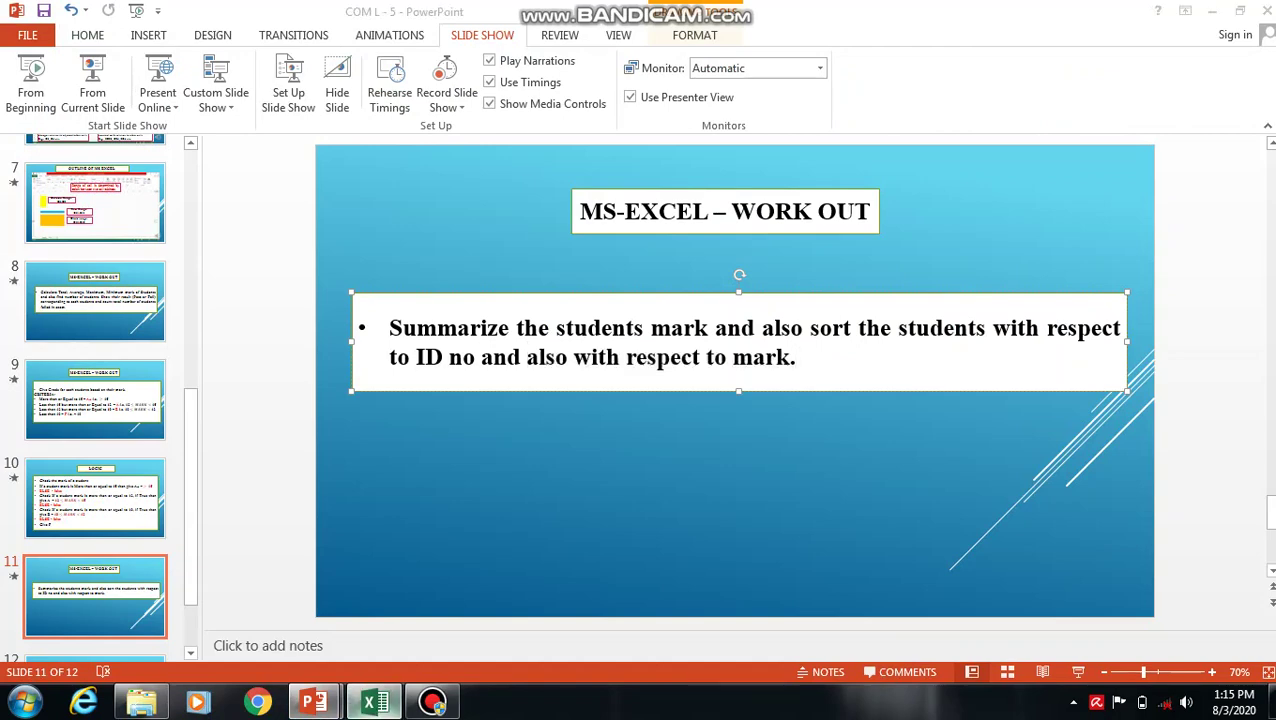
left_click(375, 701)
left_click_drag(248, 366, 325, 438)
left_click_drag(160, 366, 160, 609)
key("ctrl+c")
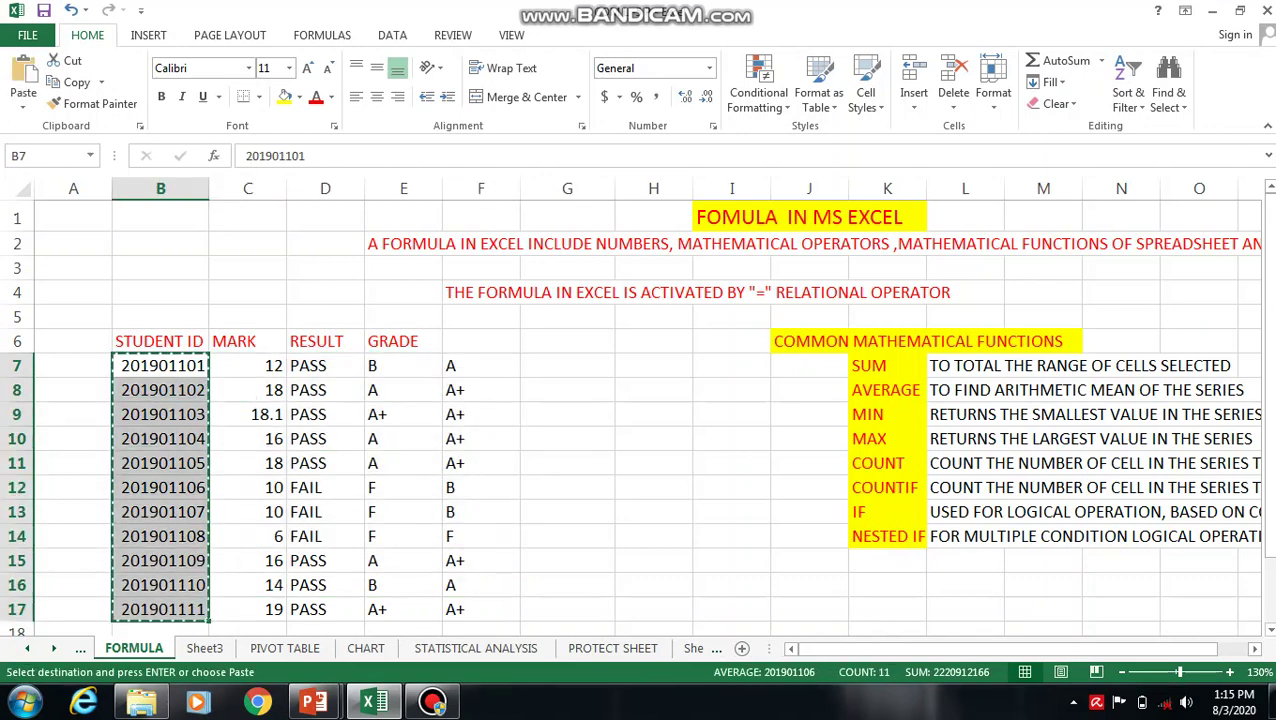
left_click(567, 366)
key("ctrl+v")
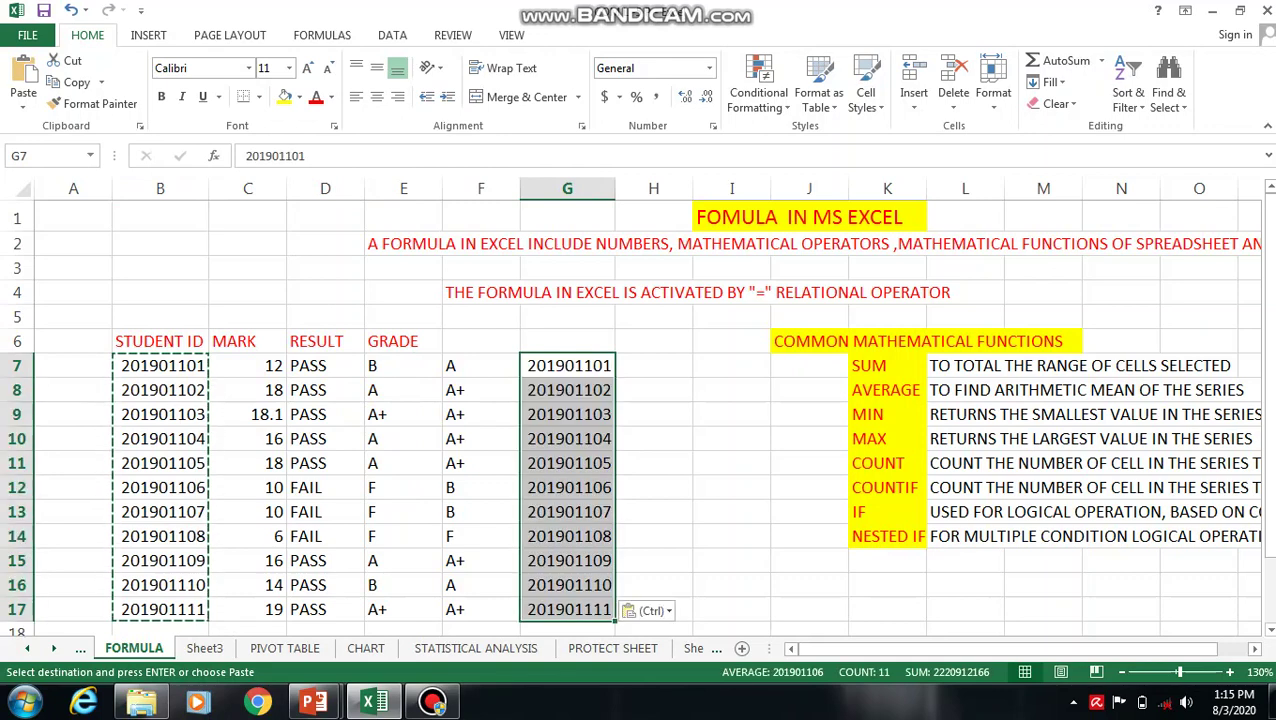
left_click(567, 341)
left_click(325, 268)
left_click(325, 218)
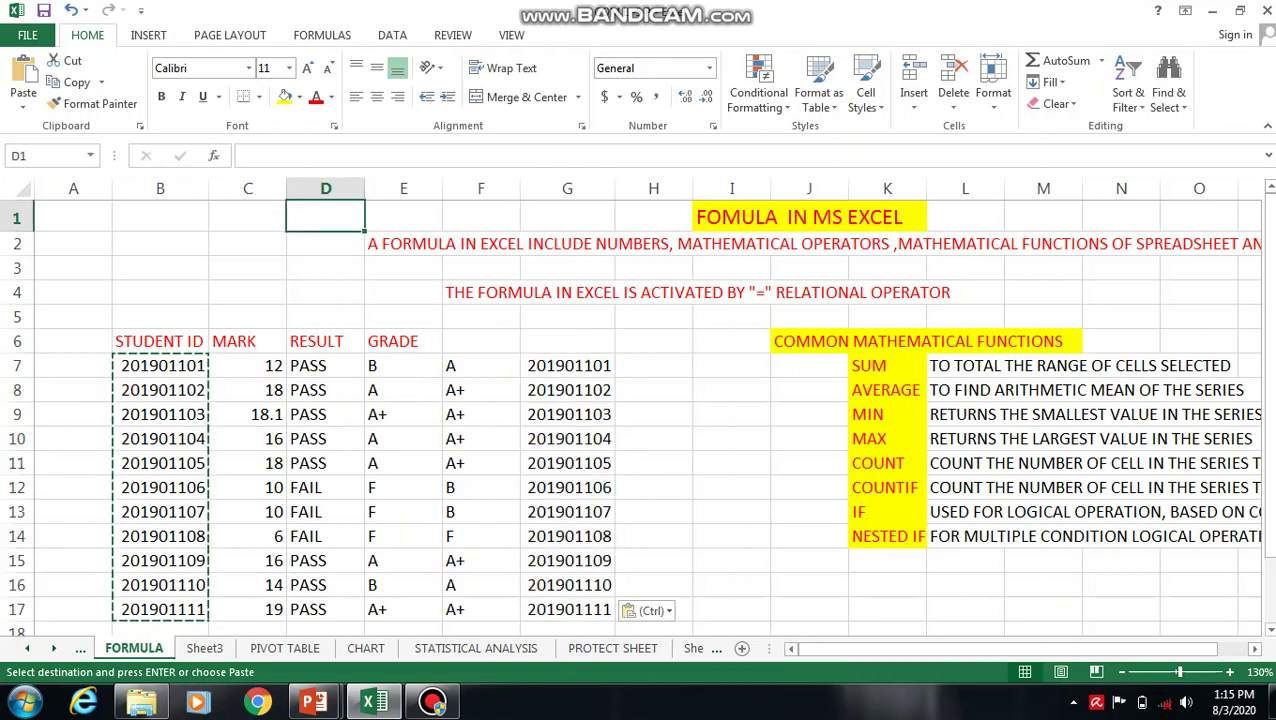
left_click(248, 293)
left_click(248, 317)
double_click(248, 317)
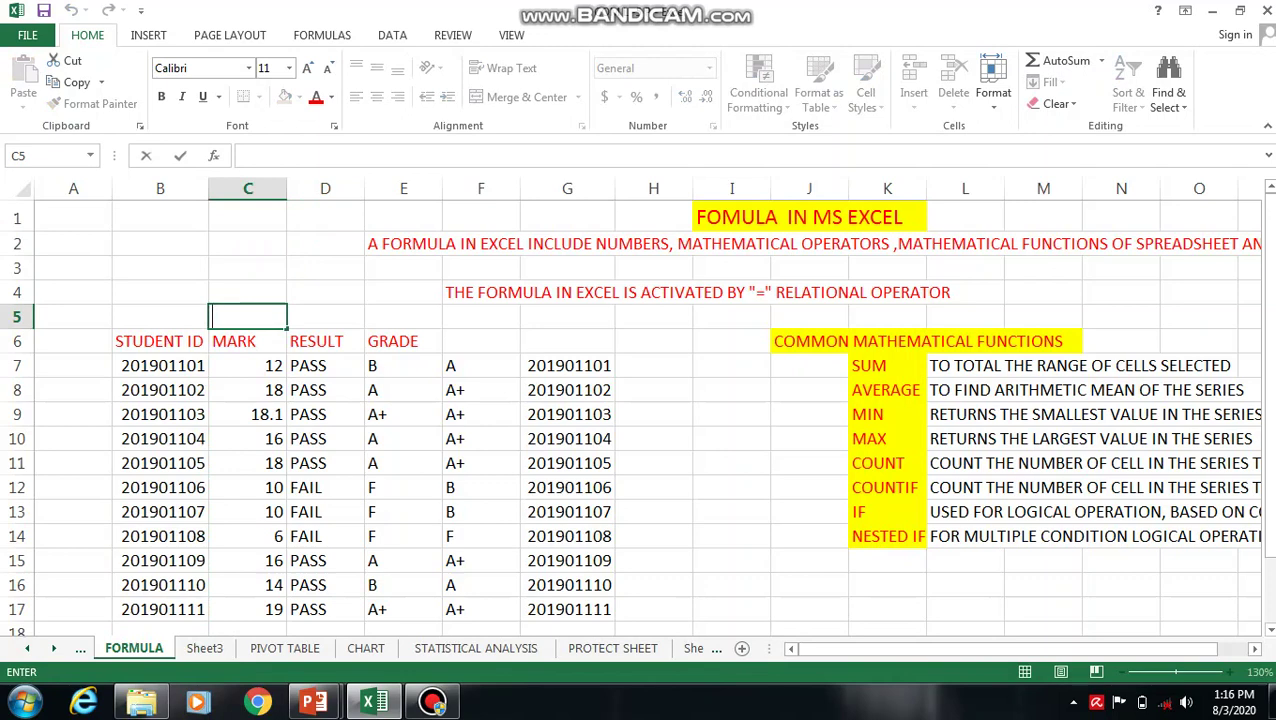
Sort the records in C7:G17 by MARK from largest to smallest.
left_click_drag(248, 366, 567, 609)
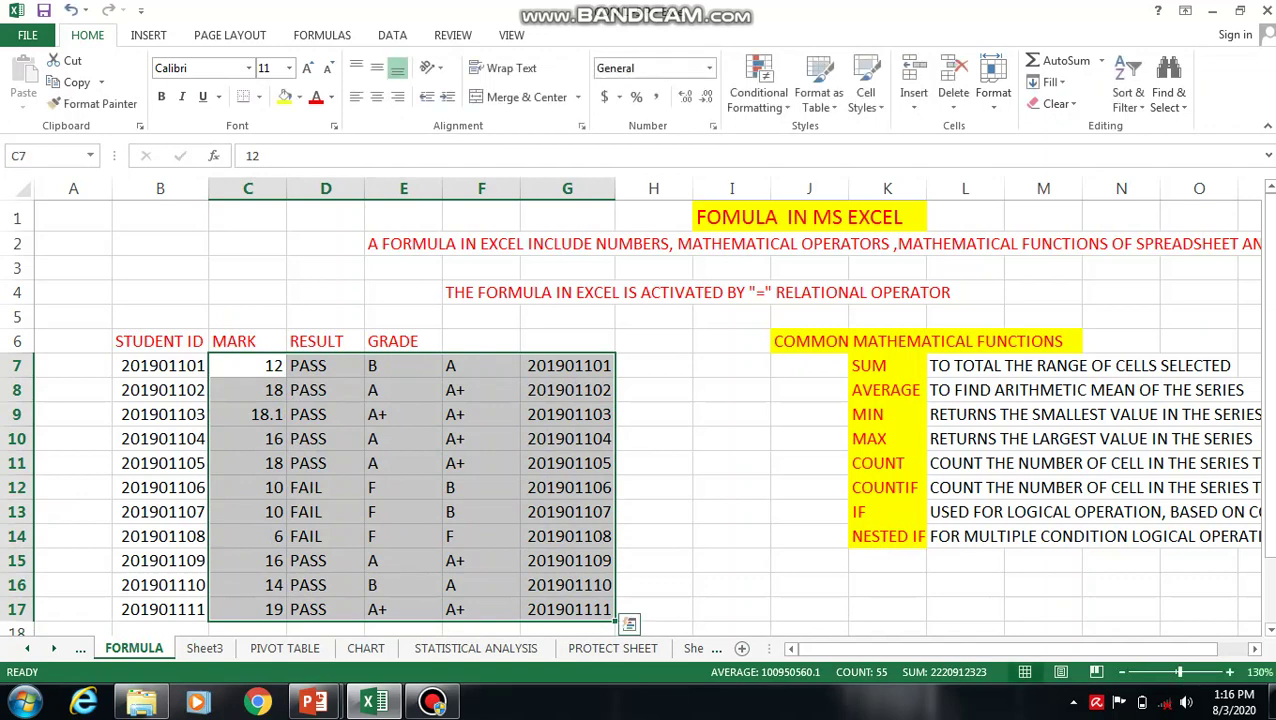
left_click(1128, 95)
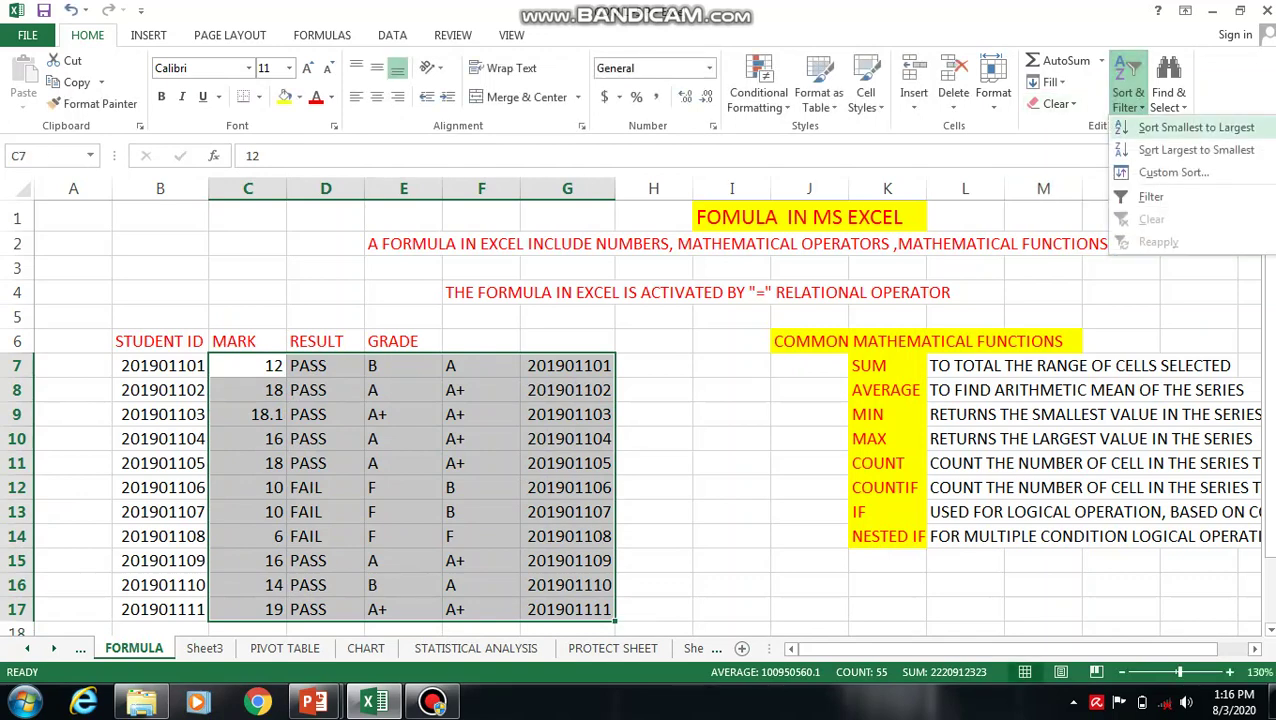
left_click(1196, 149)
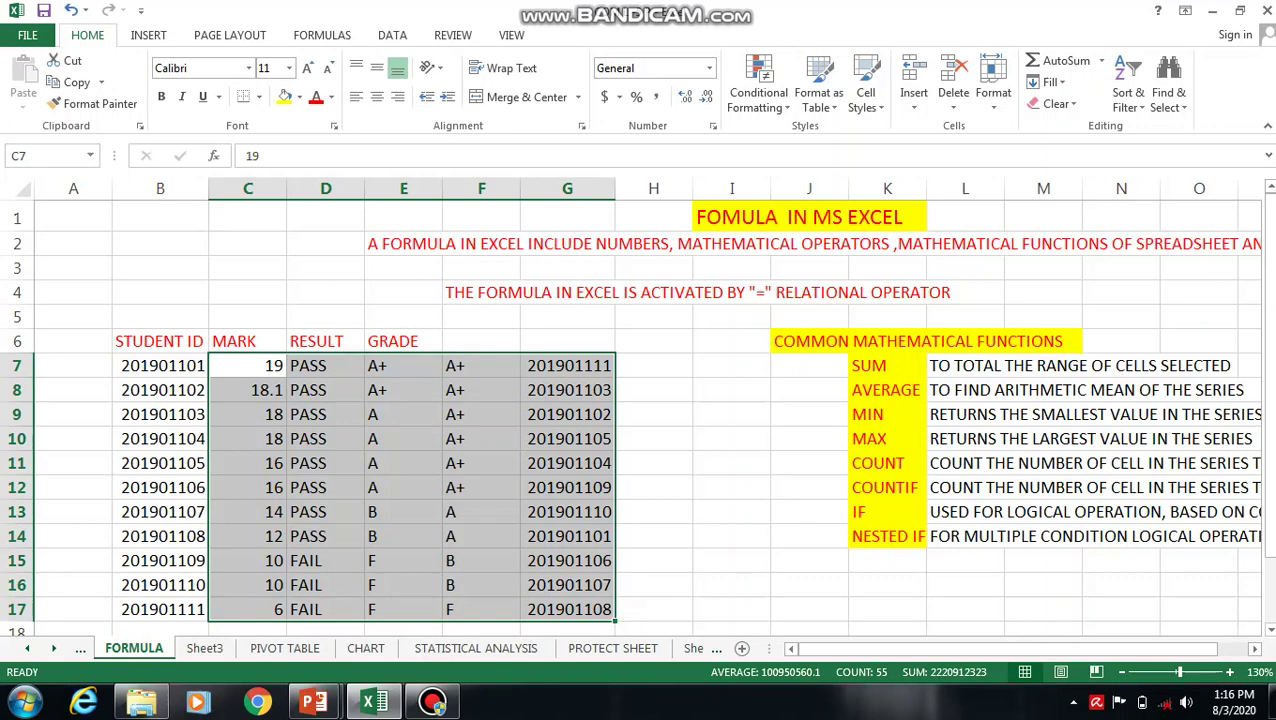
Review the records in C7:G17, switch to the COM L - 5 presentation in PowerPoint and reread the requirement to sort with respect to ID no.
left_click_drag(590, 366, 632, 390)
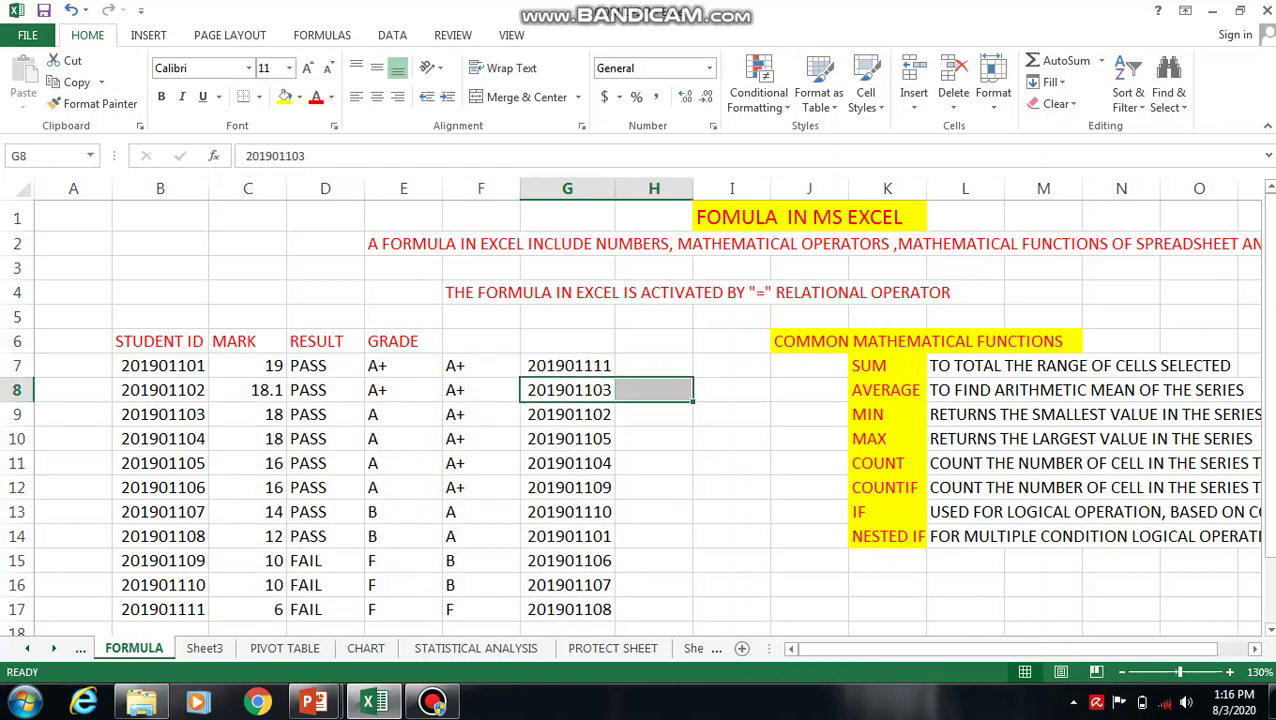
left_click_drag(250, 366, 598, 610)
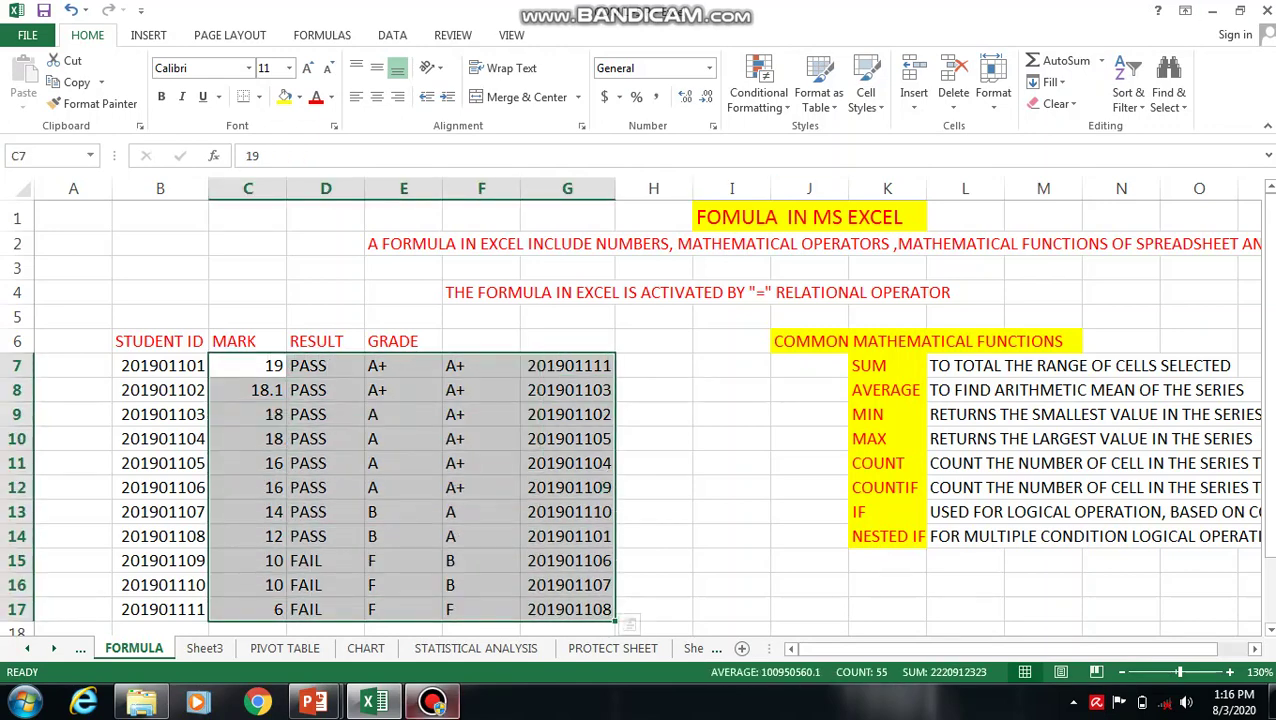
mouse_move(432, 700)
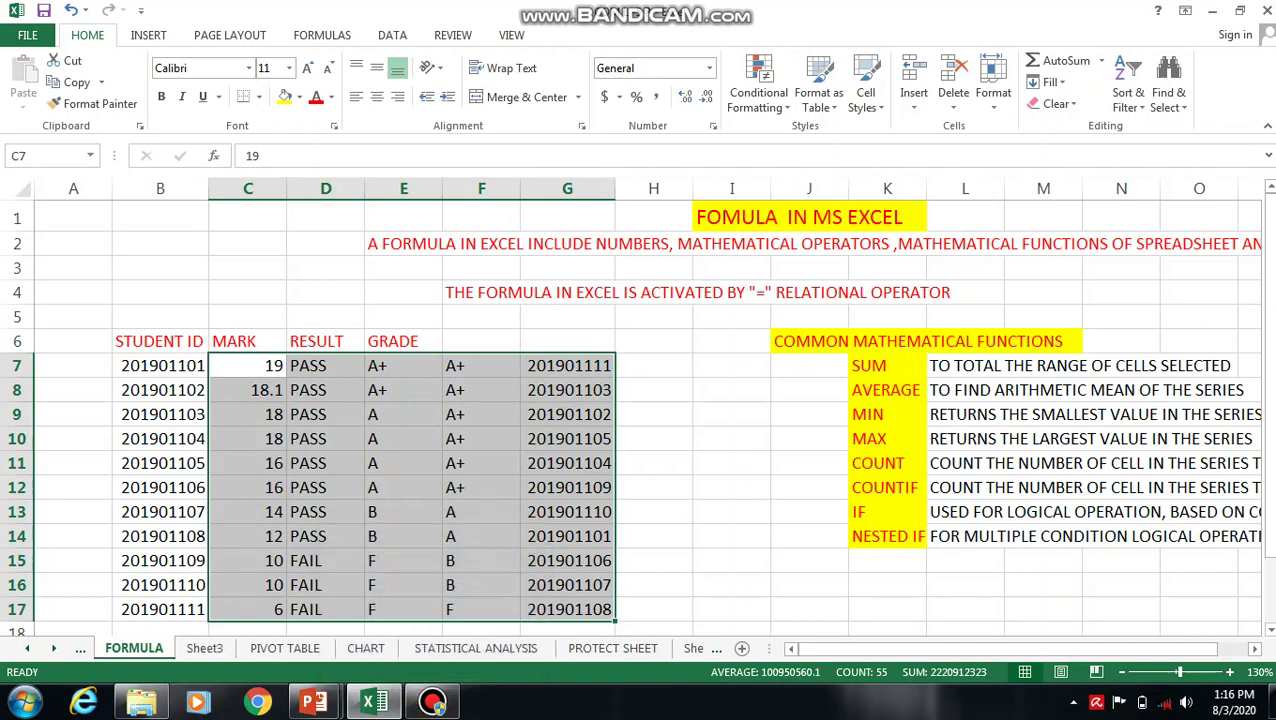
mouse_move(314, 700)
left_click(412, 595)
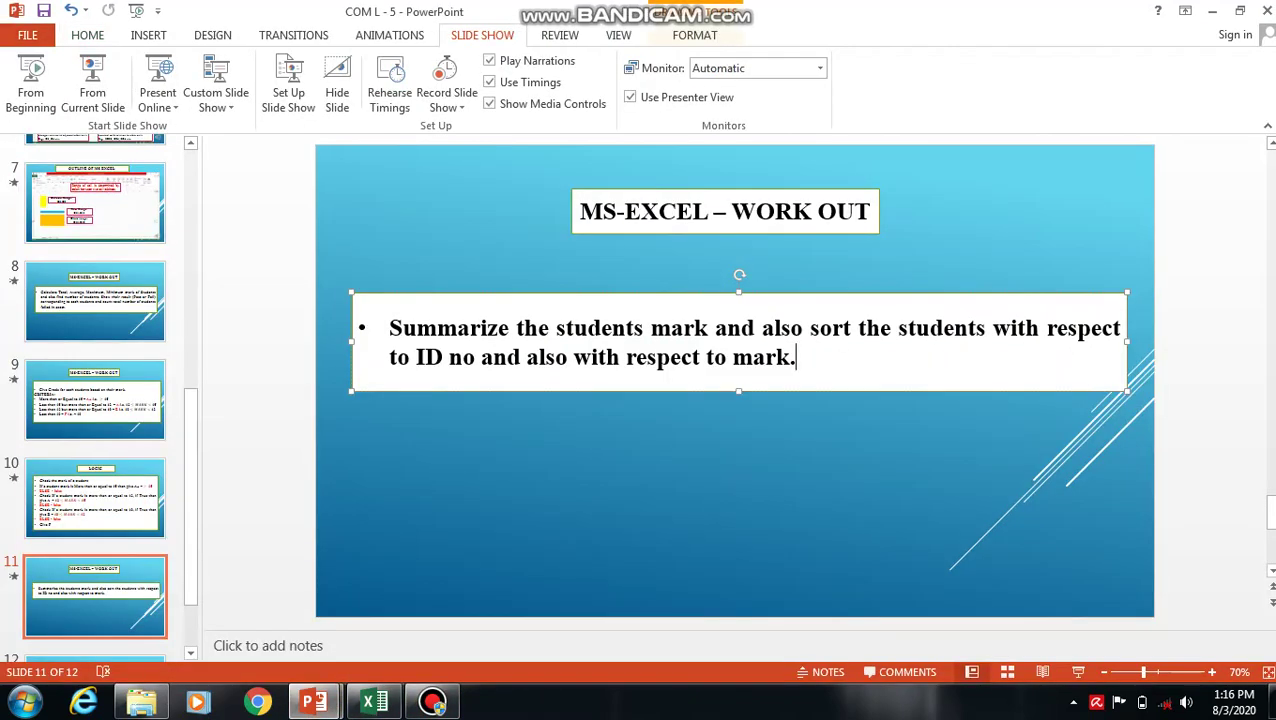
left_click_drag(1007, 328, 1120, 330)
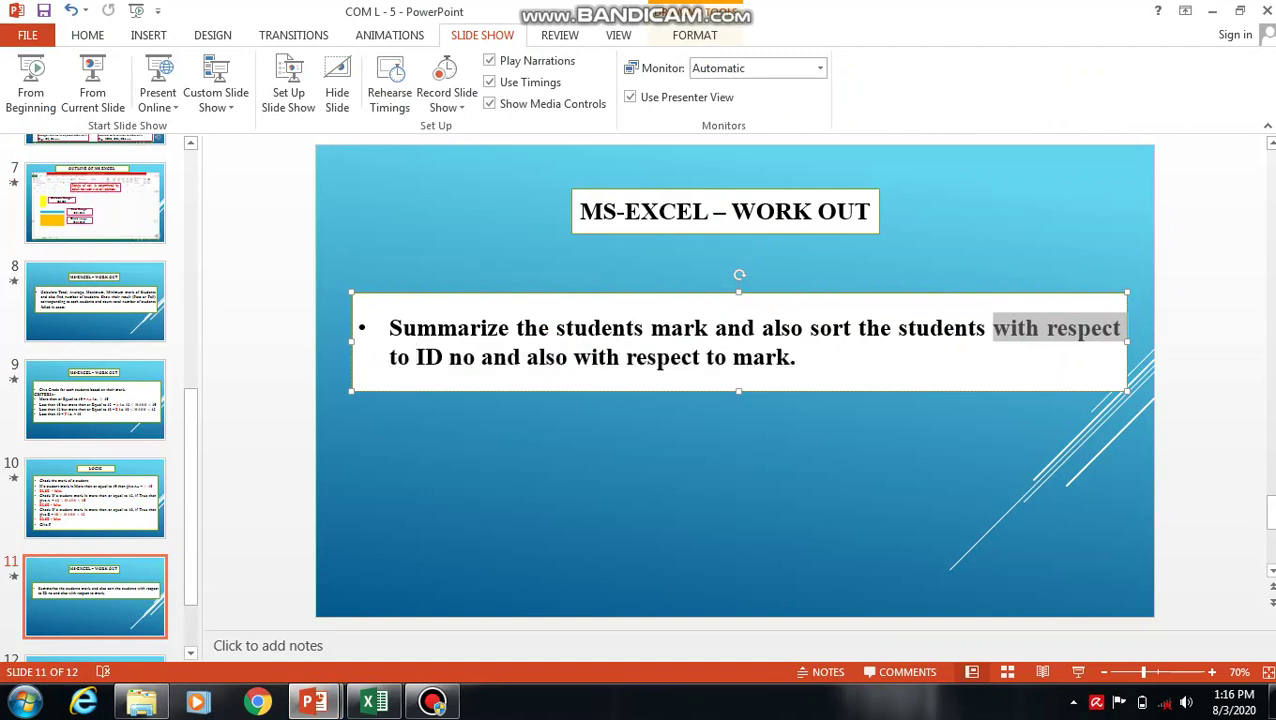
left_click_drag(1120, 330, 477, 358)
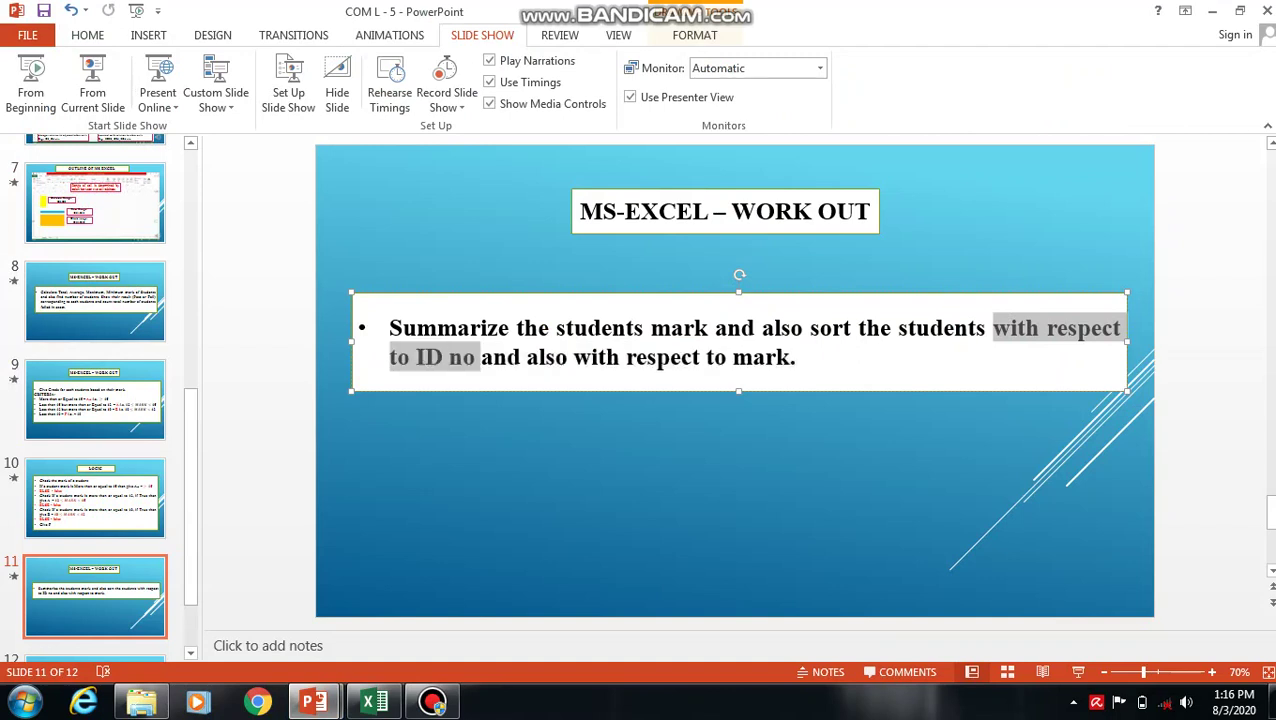